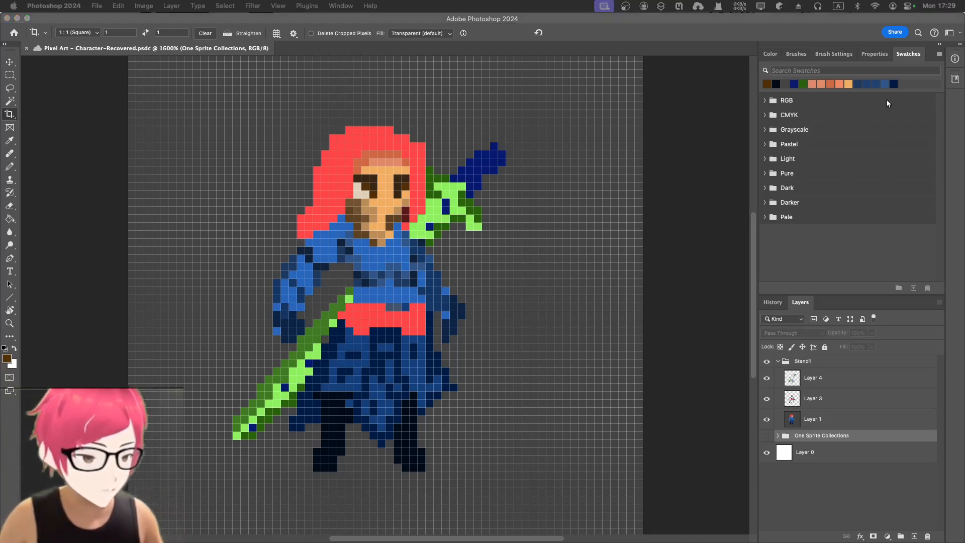
click(912, 55)
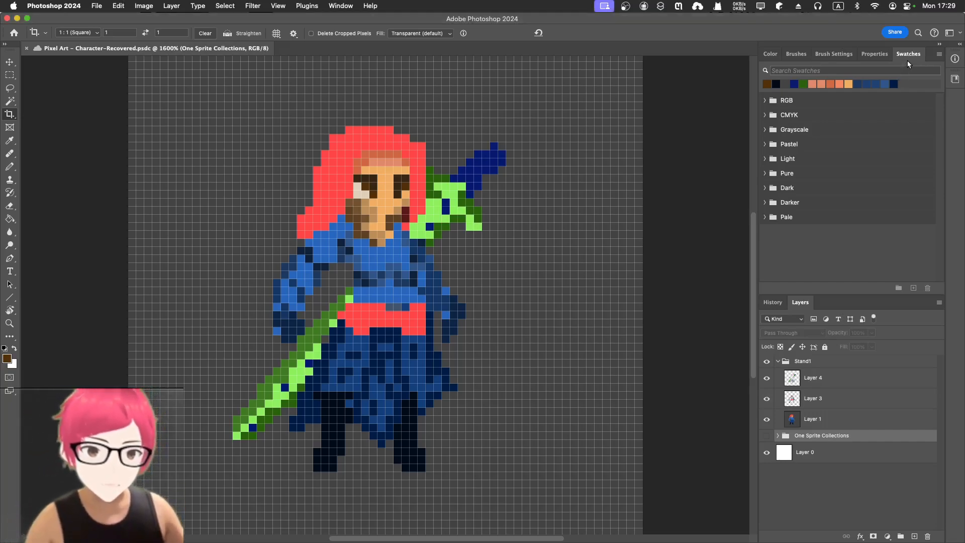
click(346, 7)
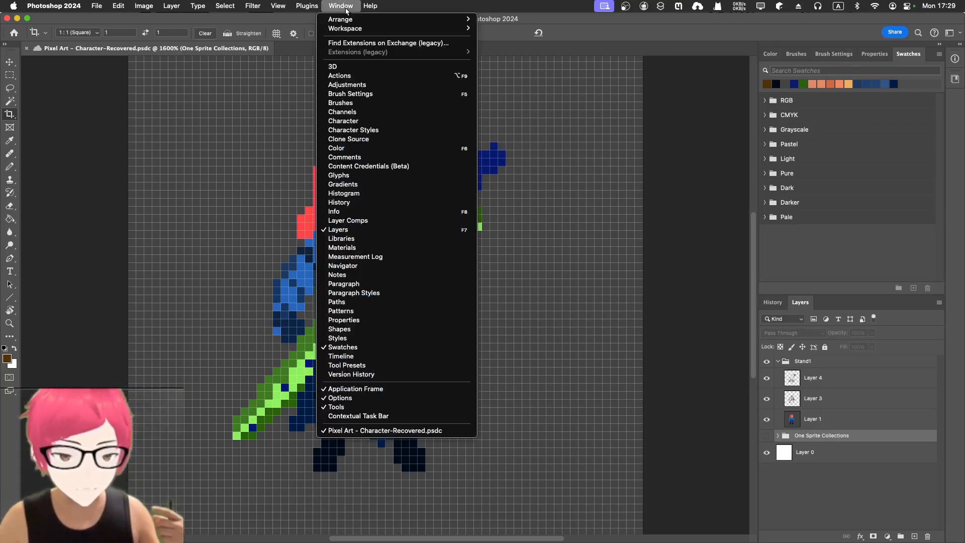
click(385, 349)
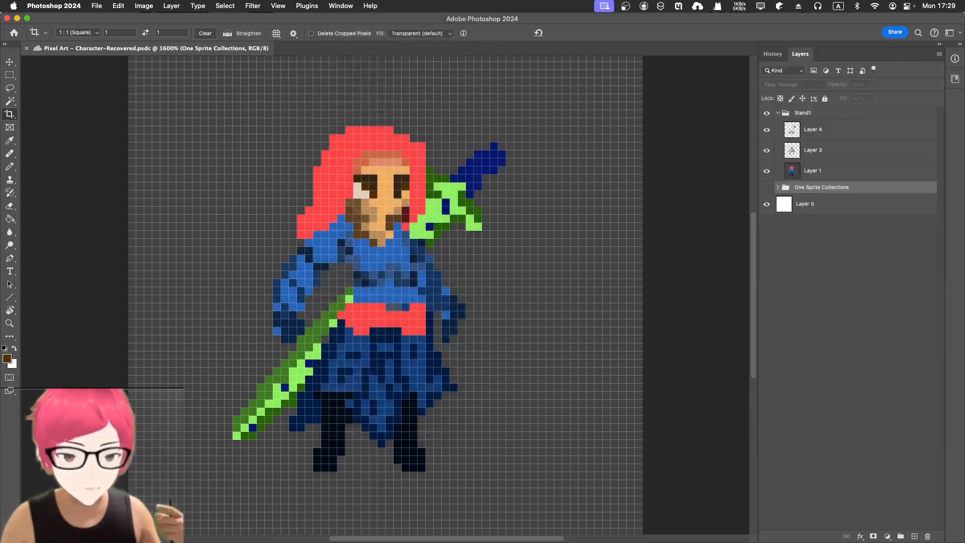
click(341, 5)
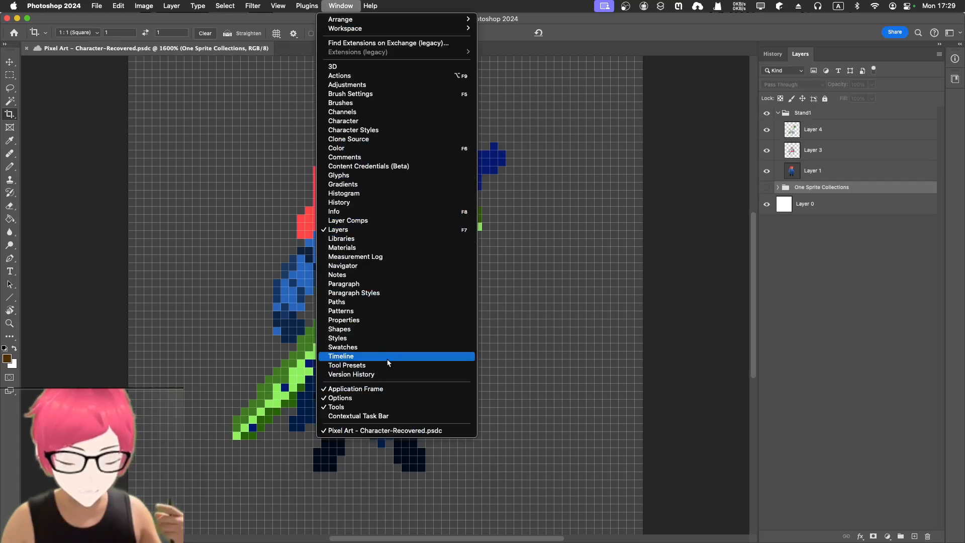
click(385, 347)
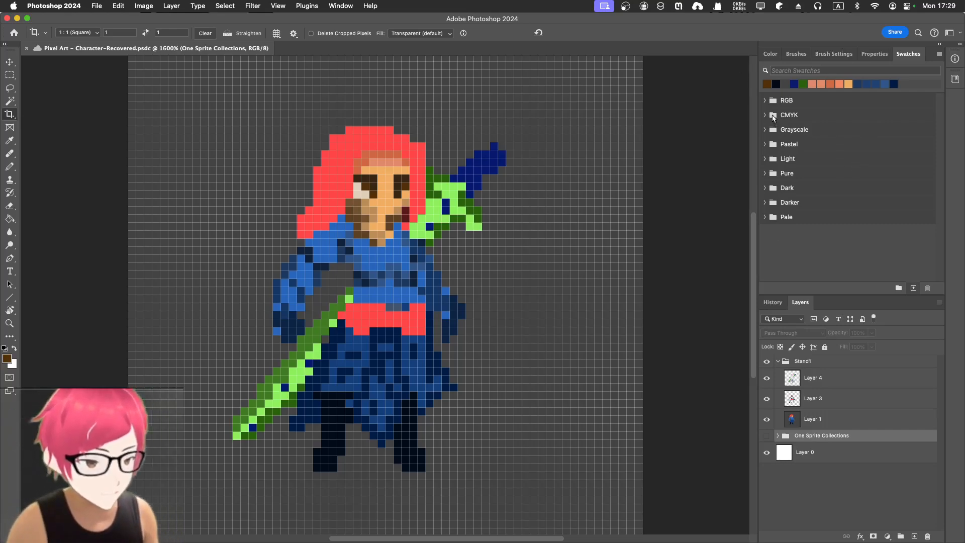
Expand and collapse the RGB, CMYK and Grayscale swatch groups to examine their preset colours.
click(765, 100)
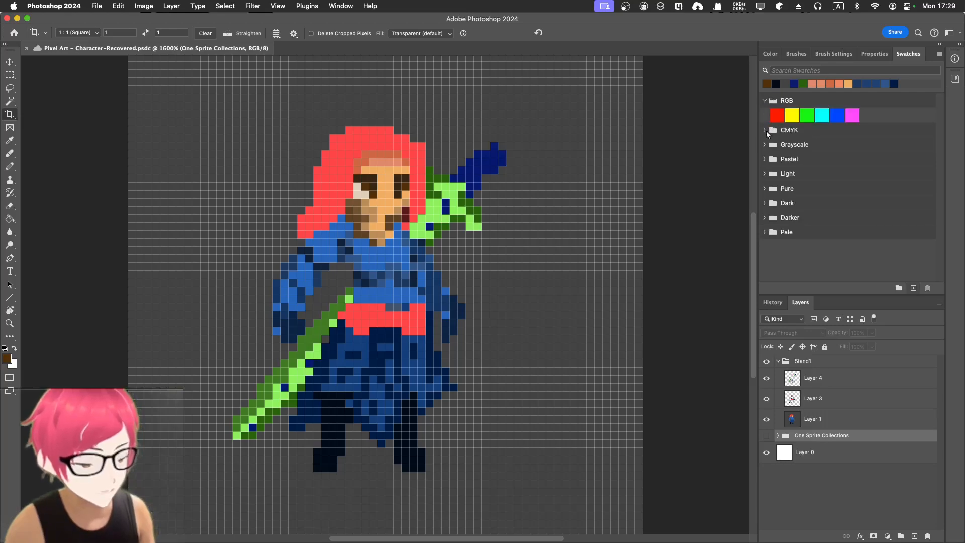
click(765, 130)
click(765, 160)
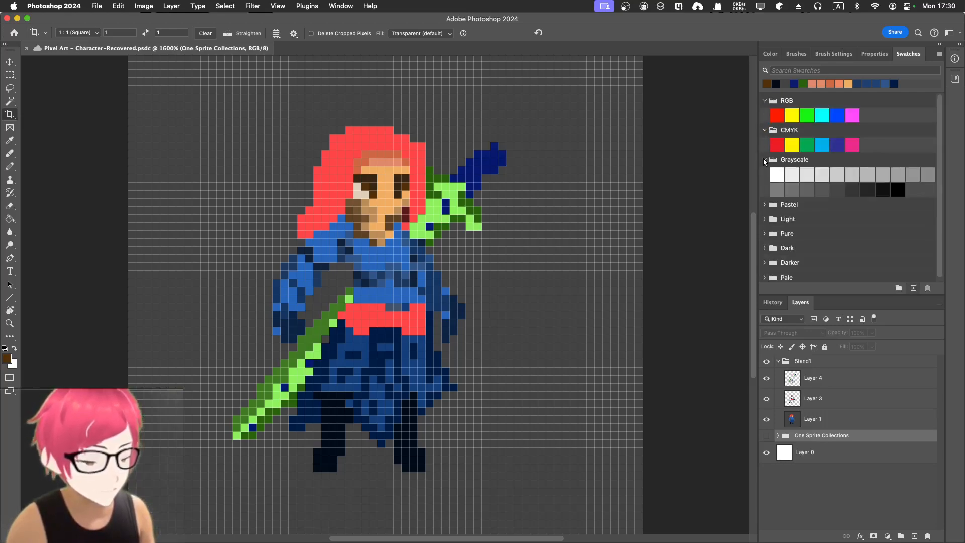
click(765, 160)
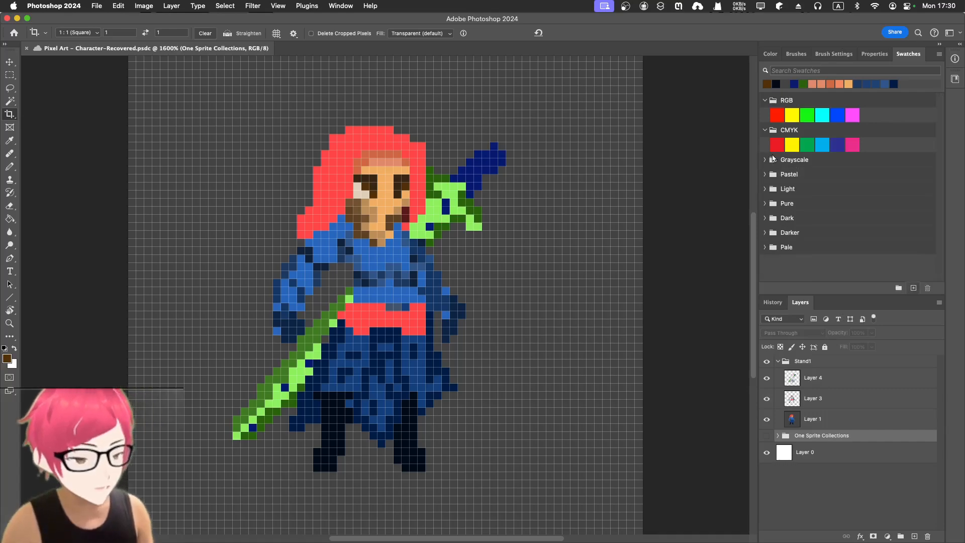
click(765, 130)
click(765, 101)
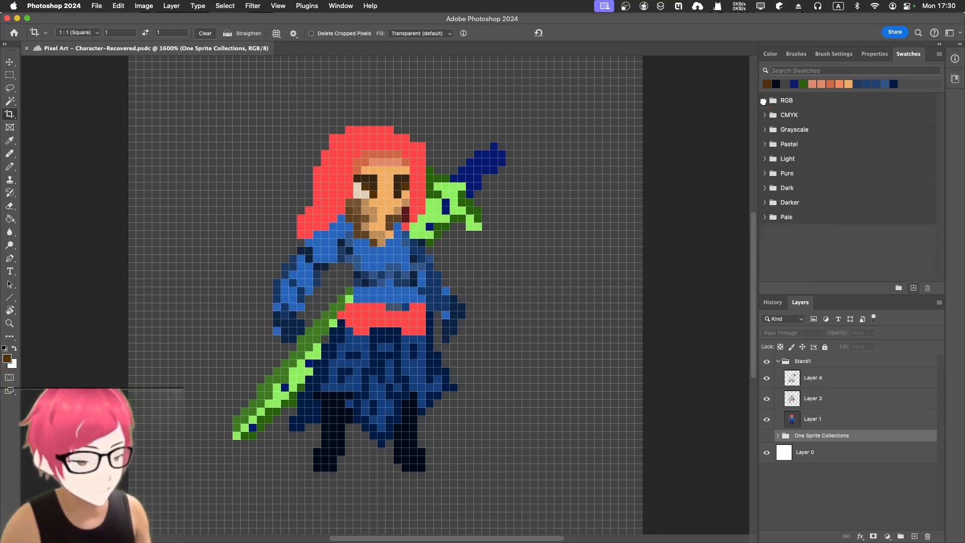
Create a new swatch group named Pixel Art.
click(899, 289)
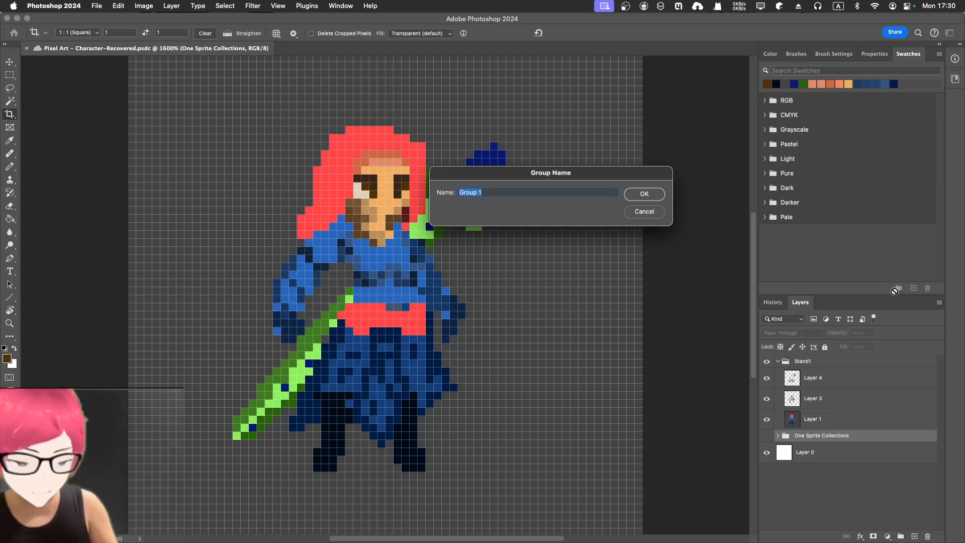
text(Pixel)
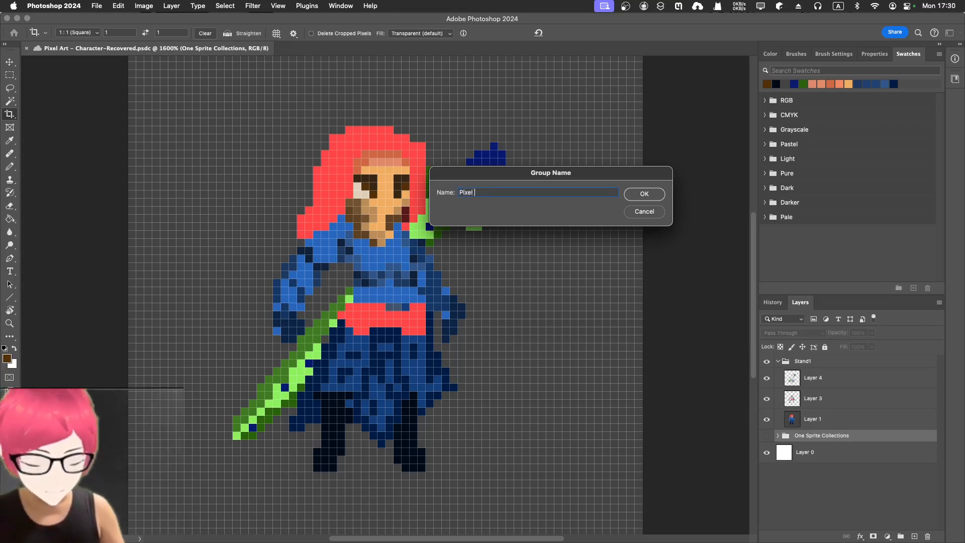
text( Ar)
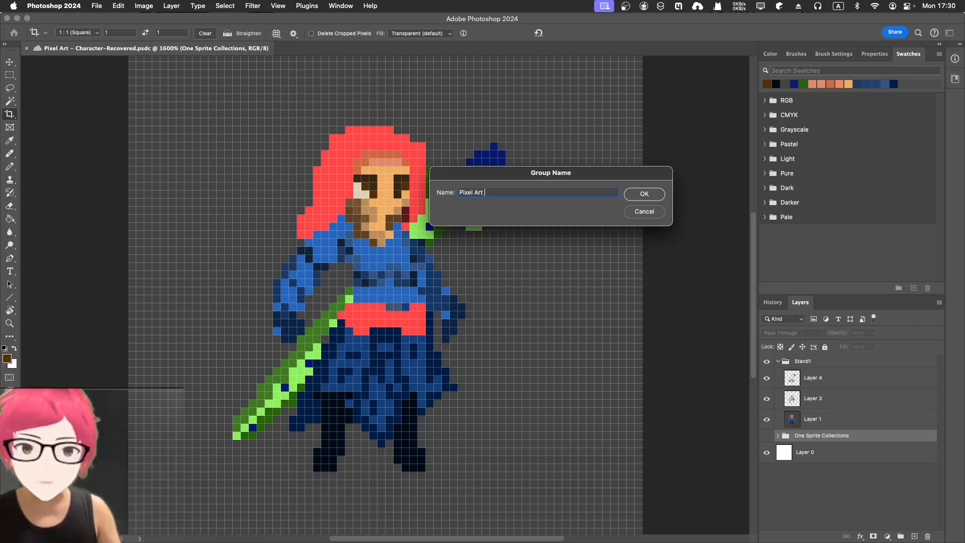
text(t)
key(Return)
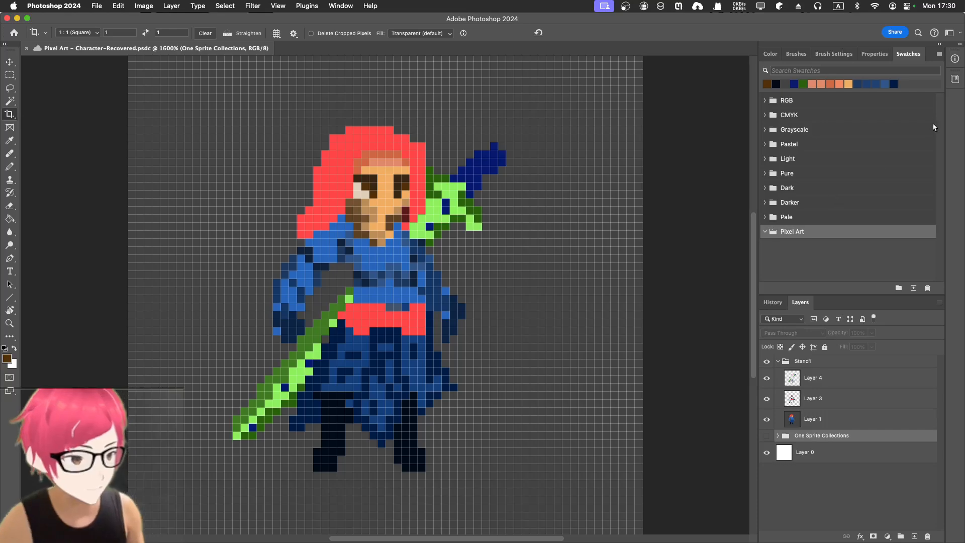
Save the current brown foreground colour as a new swatch named sprite001 in the Pixel Art group.
click(912, 293)
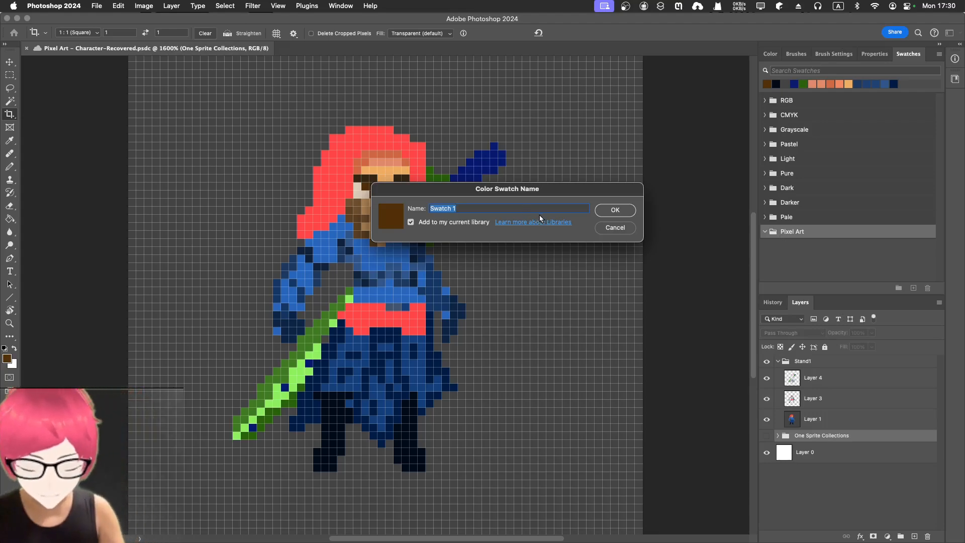
text(acto)
key(BackSpace)
key(BackSpace)
key(BackSpace)
key(BackSpace)
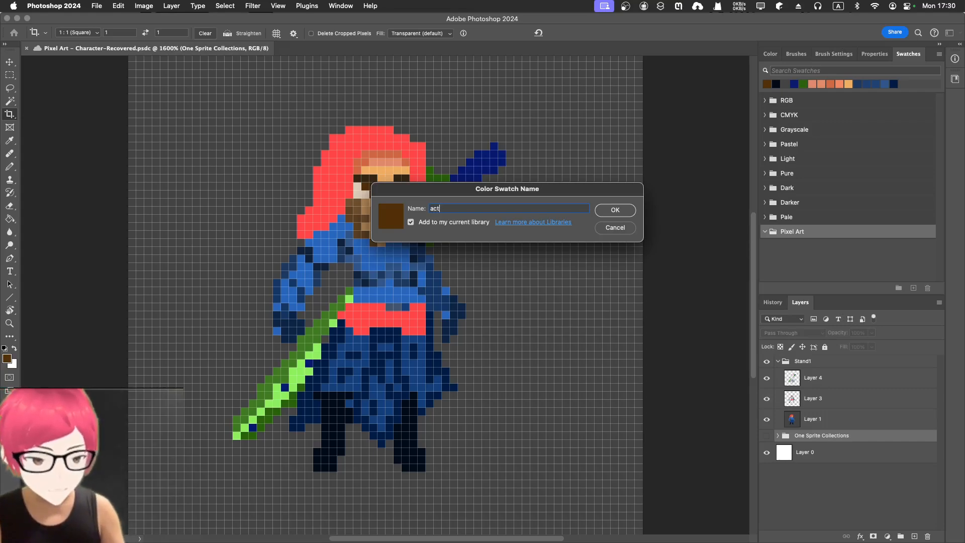
text(sp)
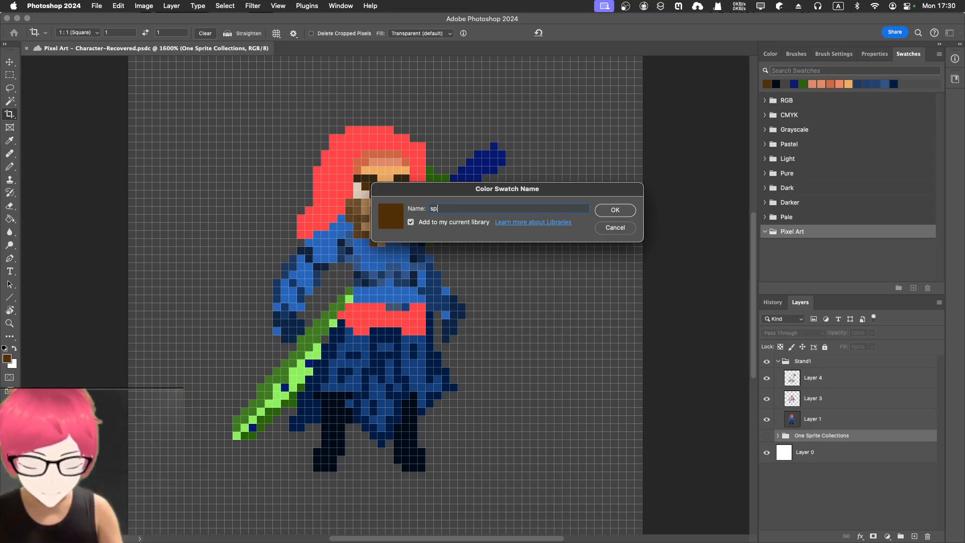
text(rite001)
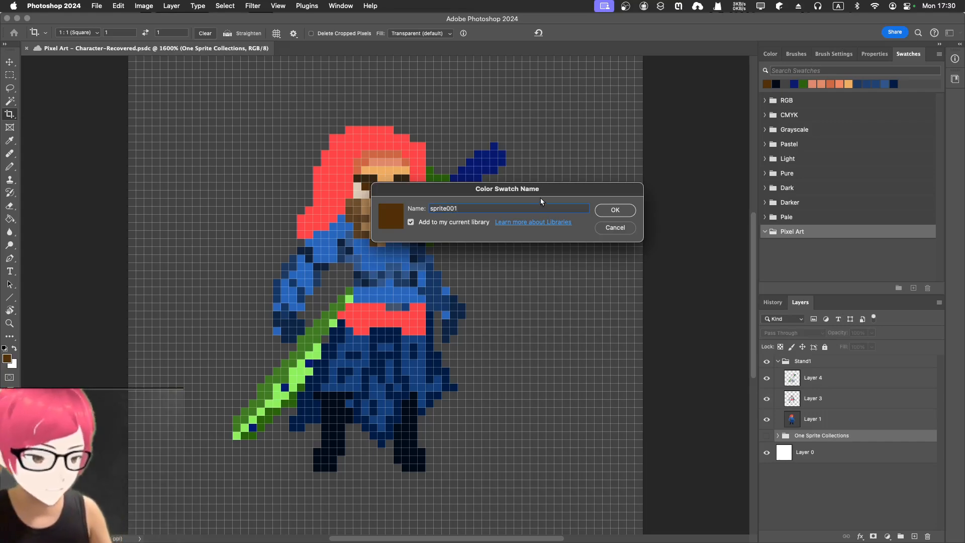
key(Return)
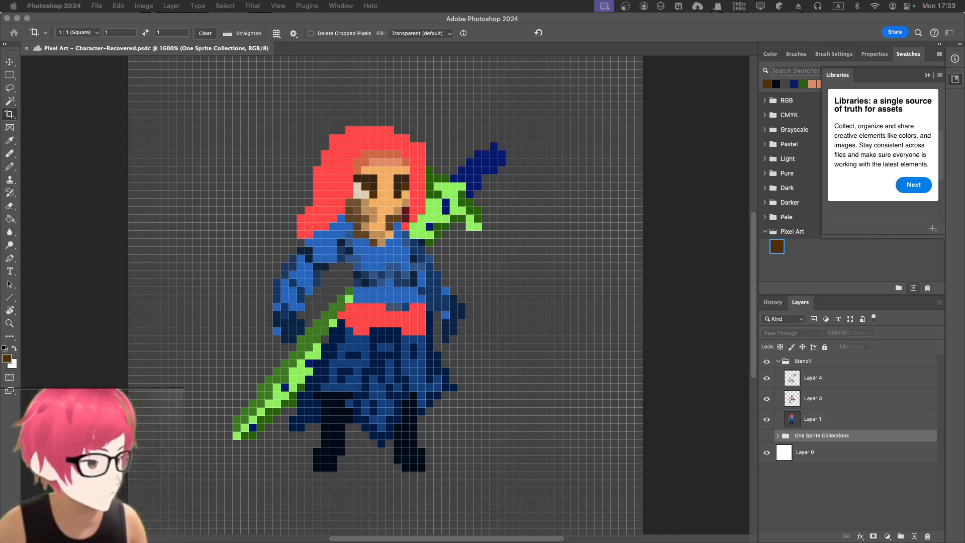
Sample the red hair colour with the Eyedropper and add it as a new swatch in the Pixel Art group.
click(913, 185)
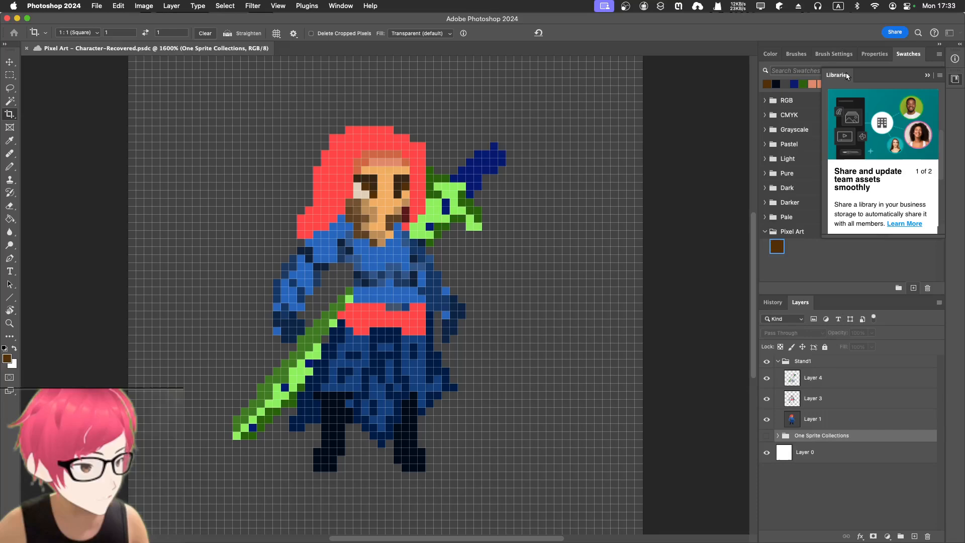
click(927, 75)
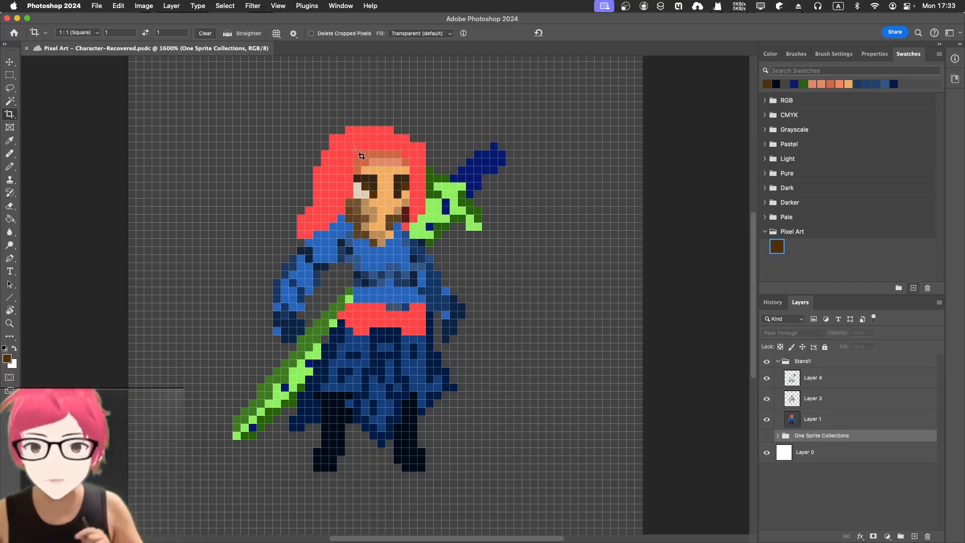
key(i)
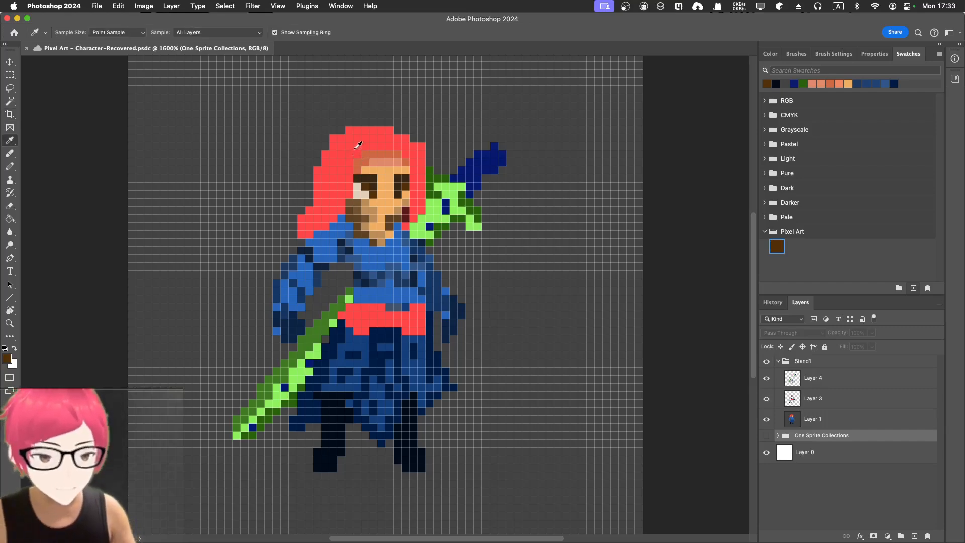
click(358, 145)
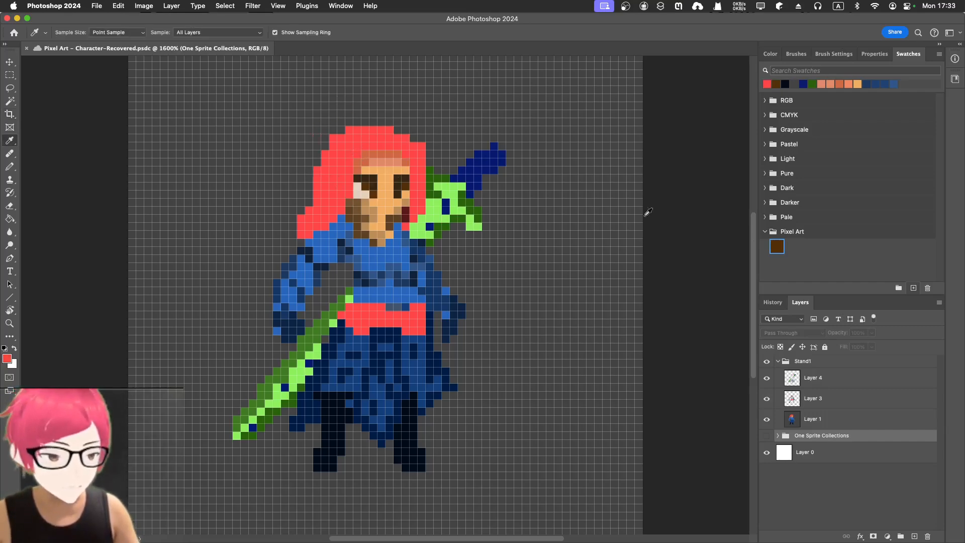
click(914, 288)
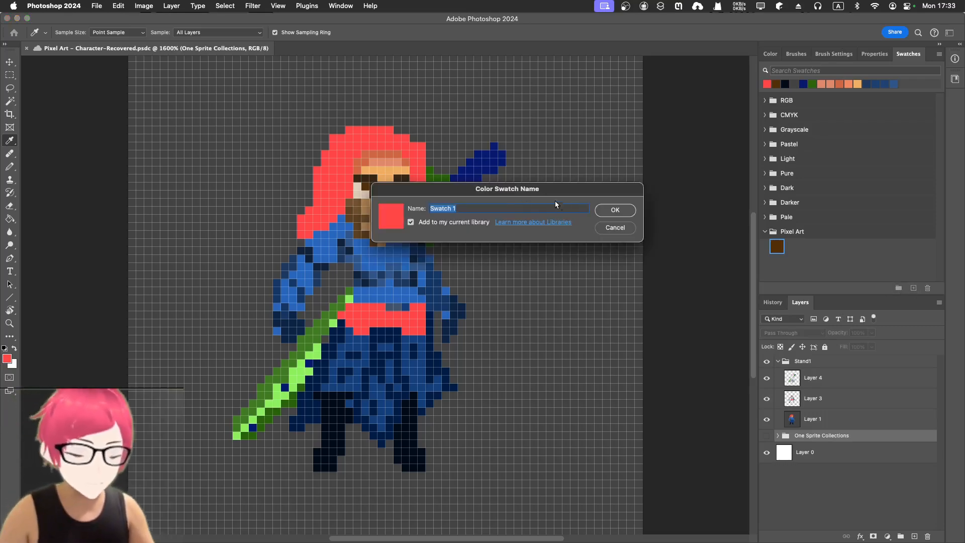
click(623, 213)
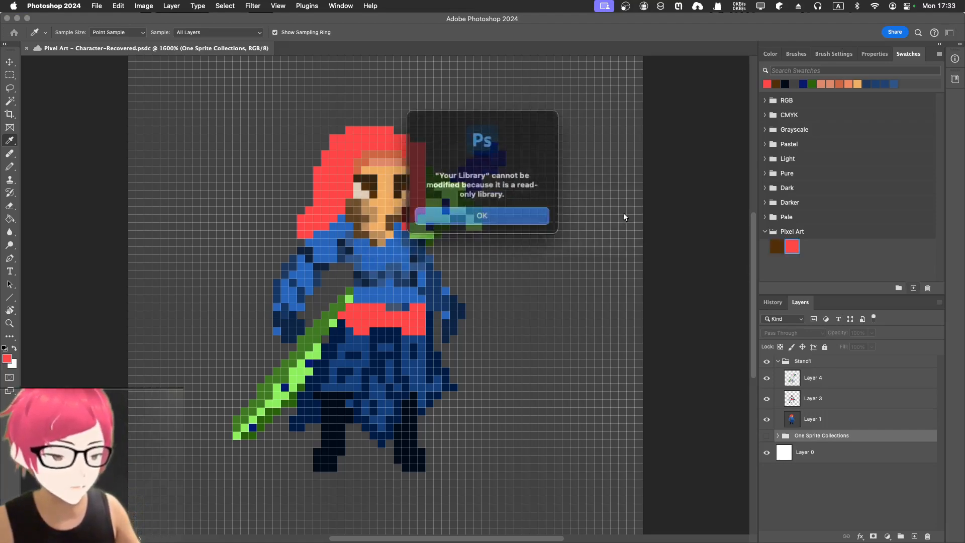
click(461, 217)
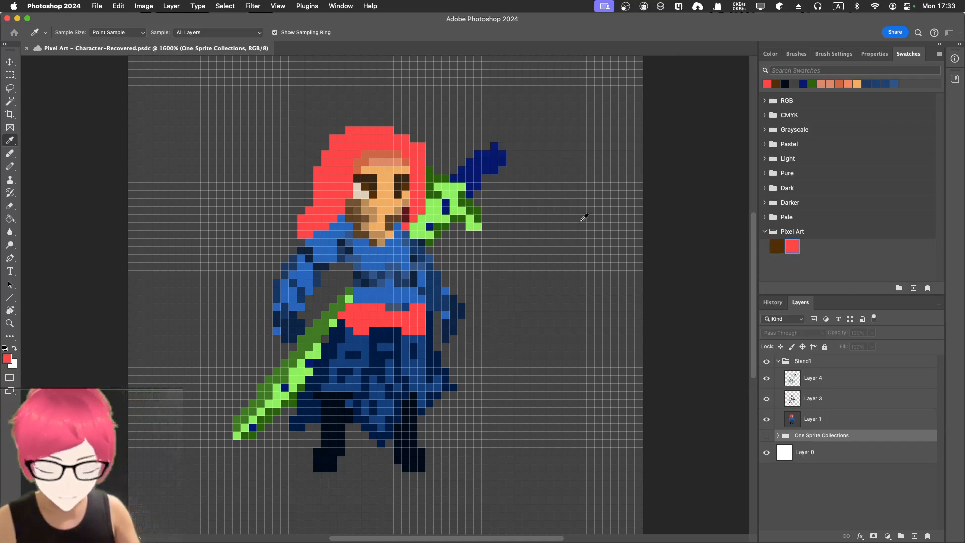
Sample the pale beige face colour and add it as another swatch in the Pixel Art group.
click(364, 191)
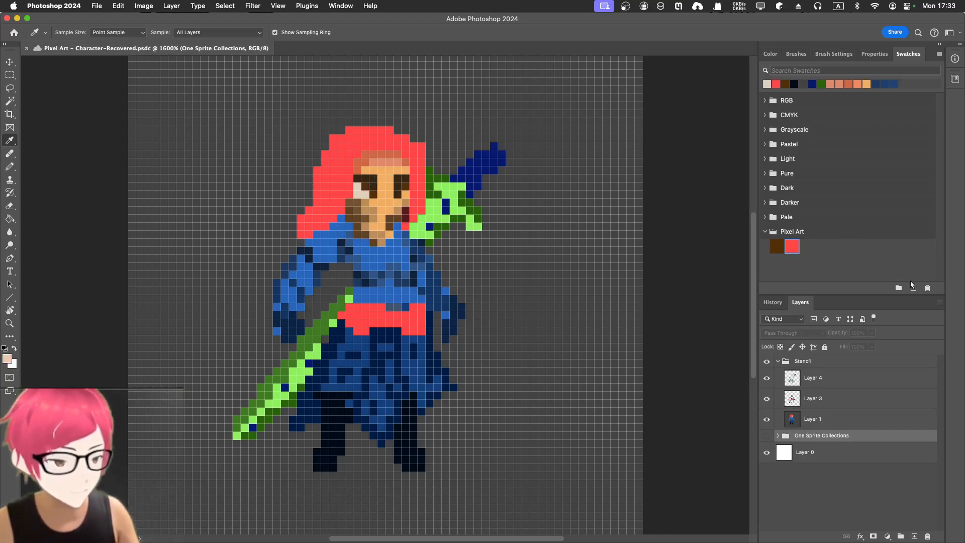
click(913, 286)
key(Return)
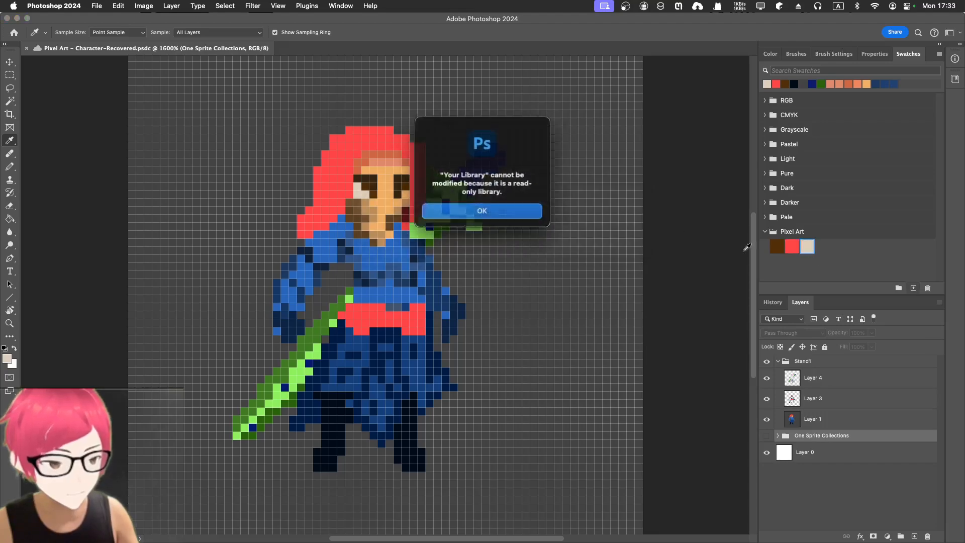
click(510, 210)
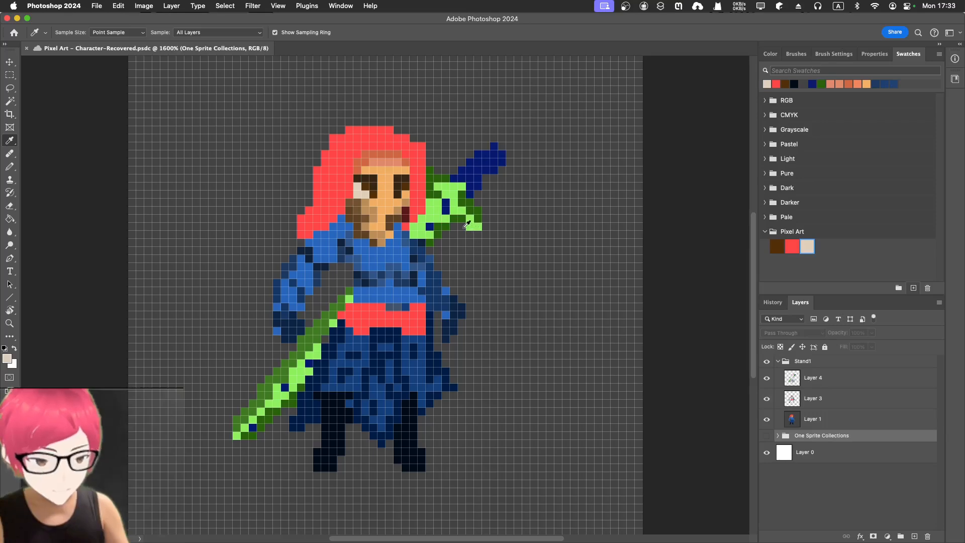
Sample the light green blade colour and save it as a swatch without adding it to the library.
click(441, 210)
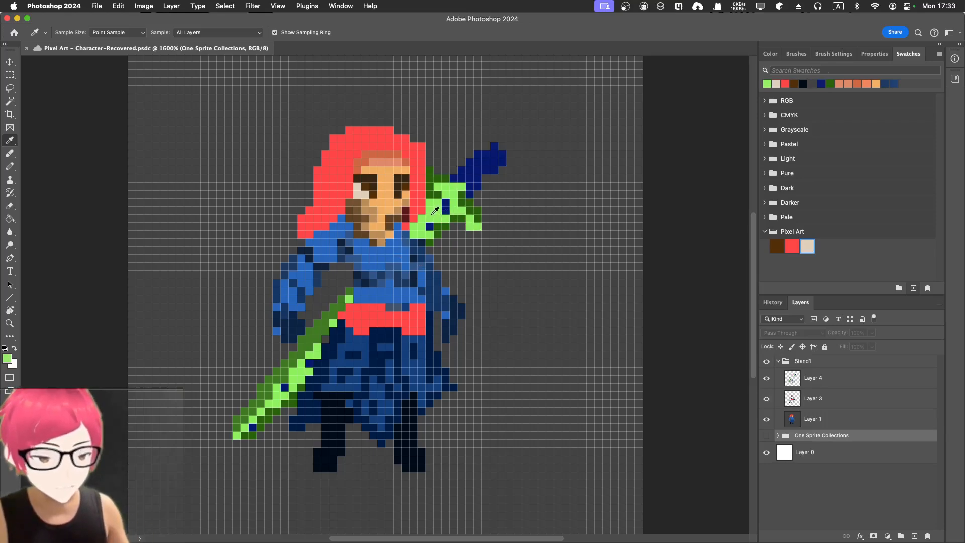
click(914, 288)
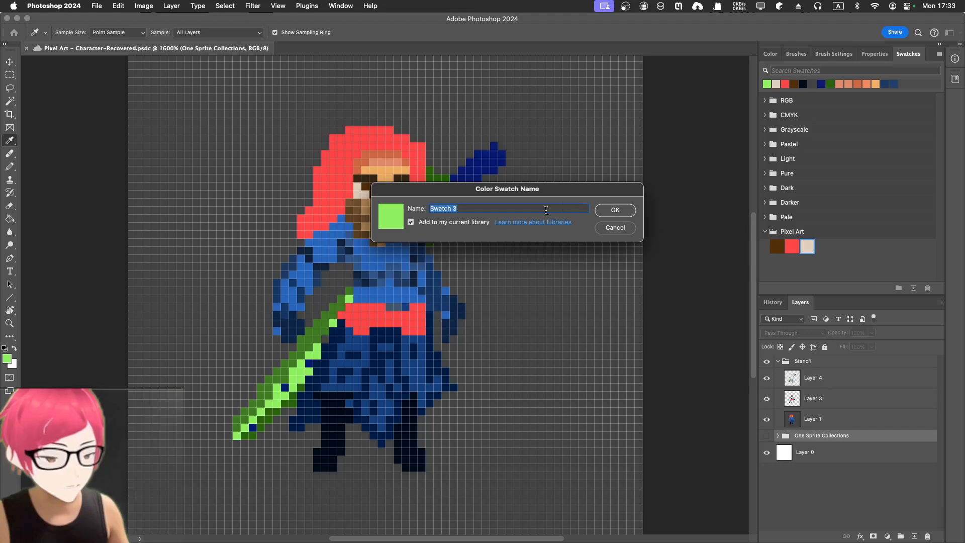
click(417, 221)
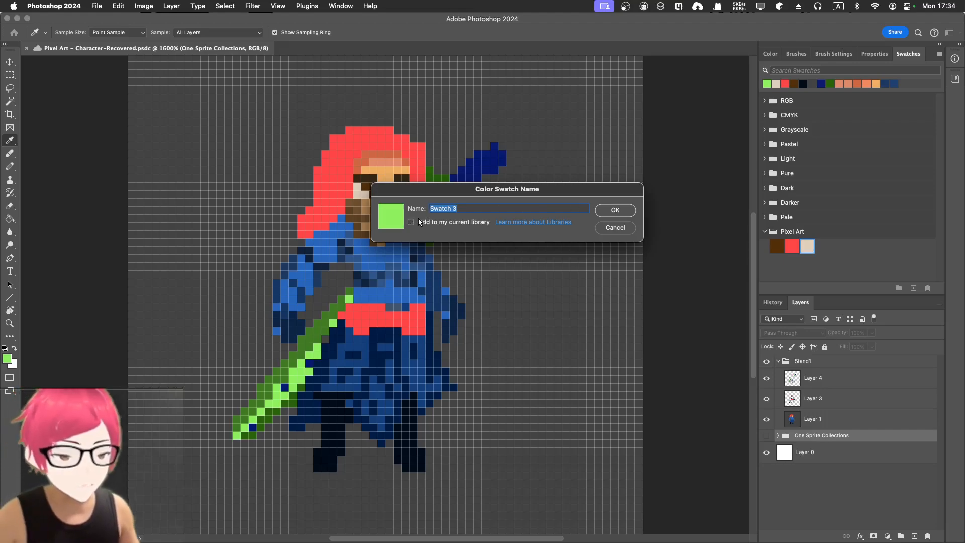
click(604, 210)
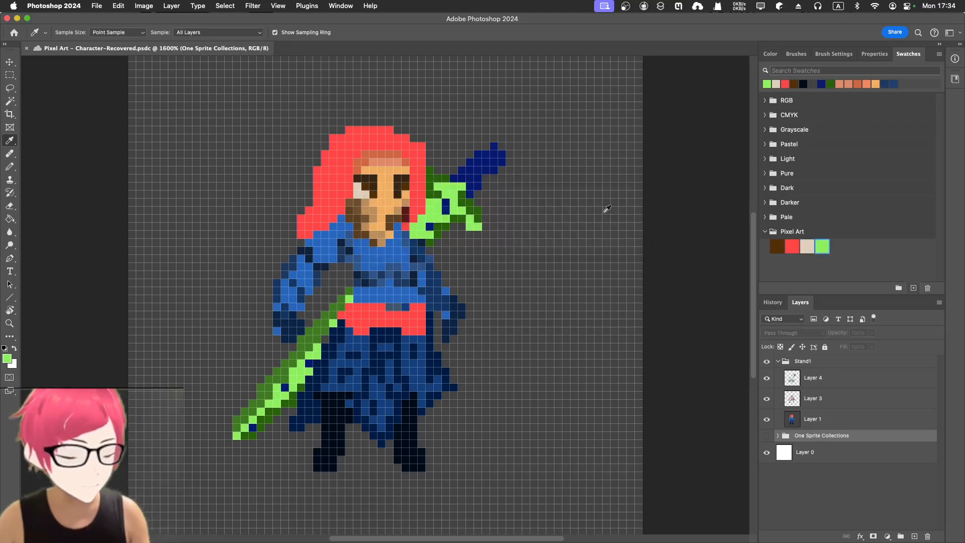
Sample the dark green sword outline colour and add it as a swatch in the Pixel Art group.
click(435, 179)
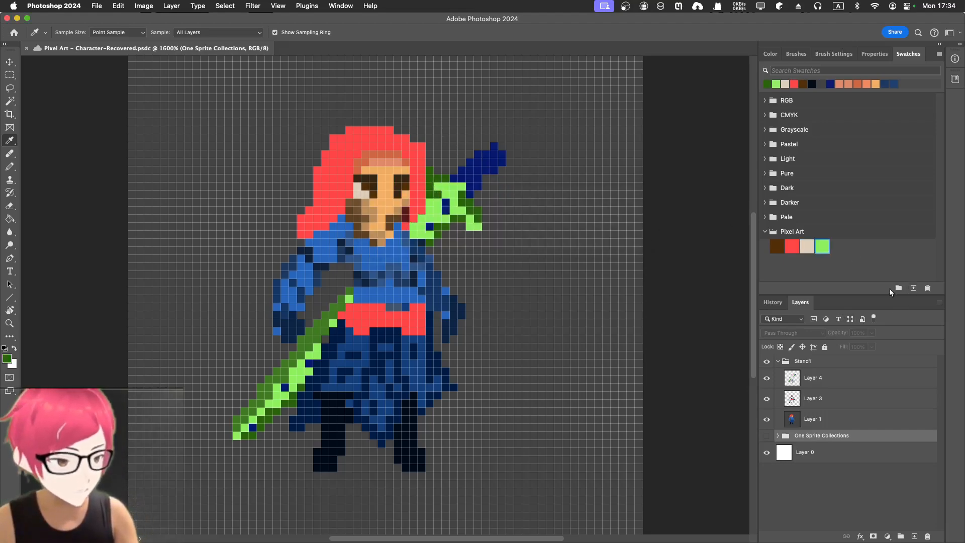
click(914, 288)
click(609, 210)
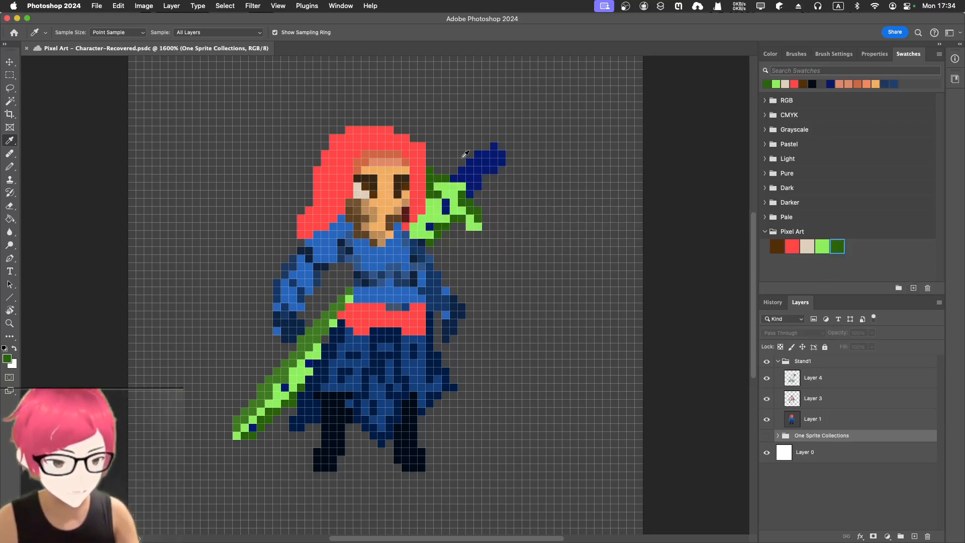
Sample the dark blue sword tip colour with the Eyedropper and add it as a swatch in the Pixel Art group.
click(480, 169)
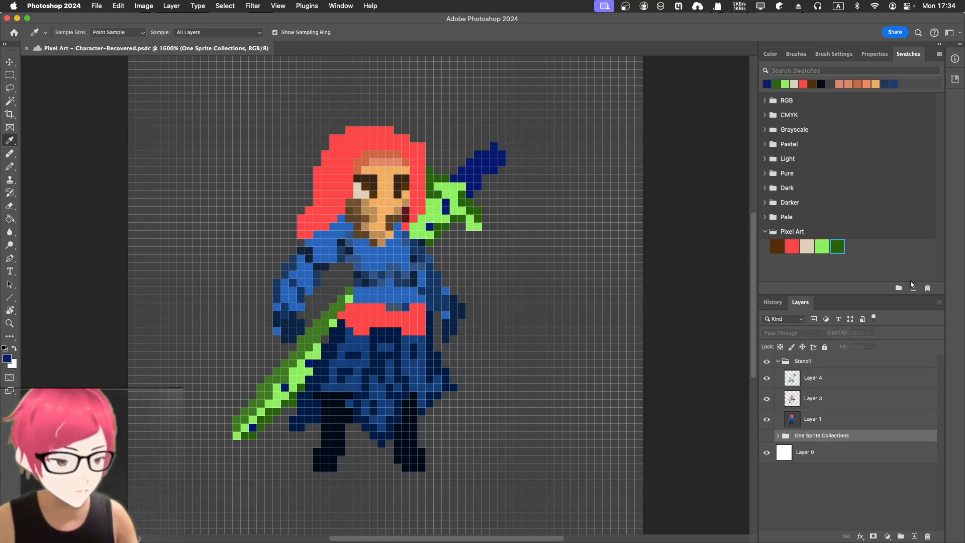
click(913, 289)
click(612, 211)
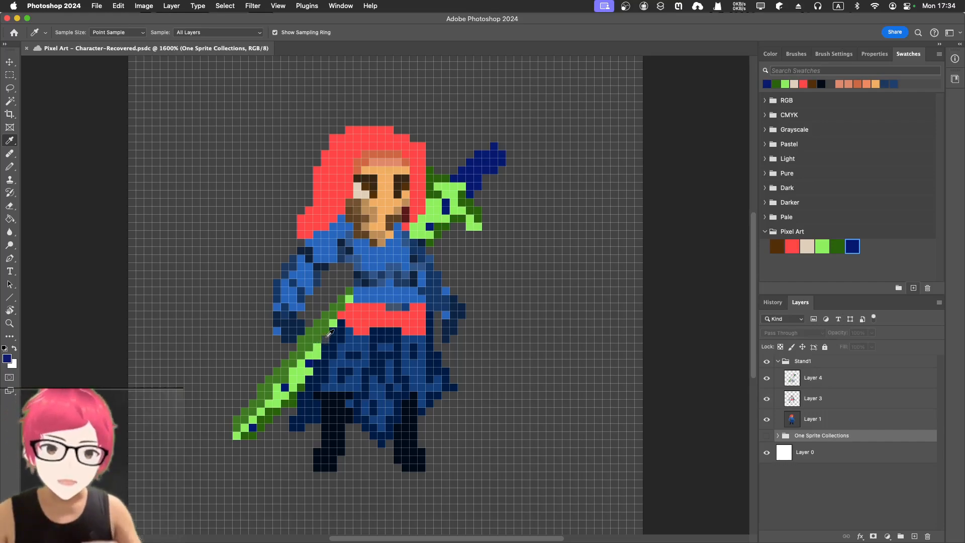
Sample the near-black boot colour and add it as a swatch in the Pixel Art group.
click(342, 441)
click(912, 289)
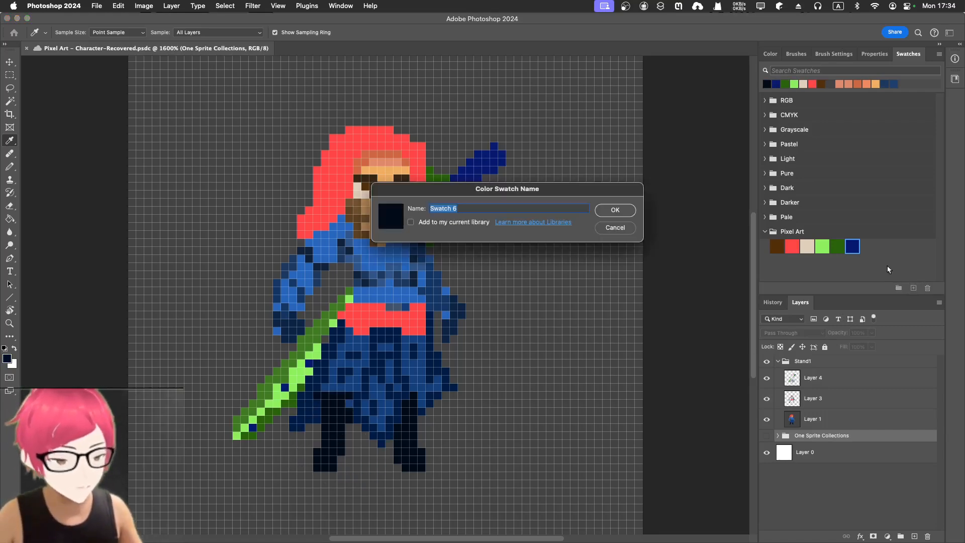
click(615, 211)
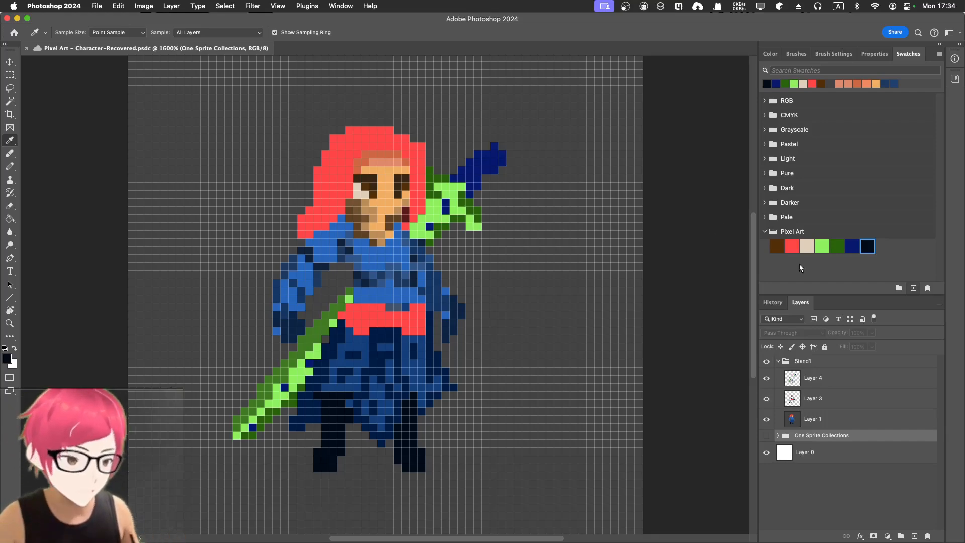
Switch to the Pencil tool and create a new layer inside the Stand1 group.
click(797, 360)
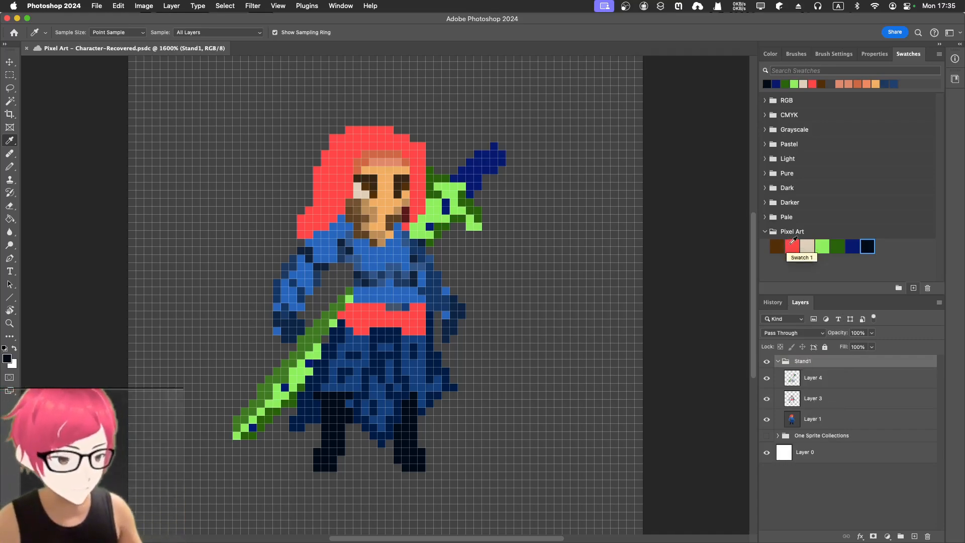
key(b)
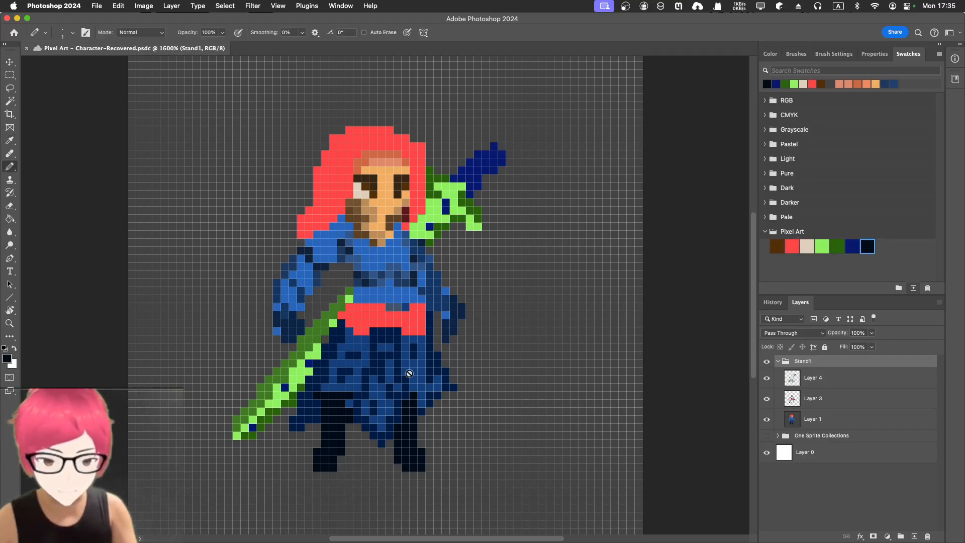
right_click(10, 168)
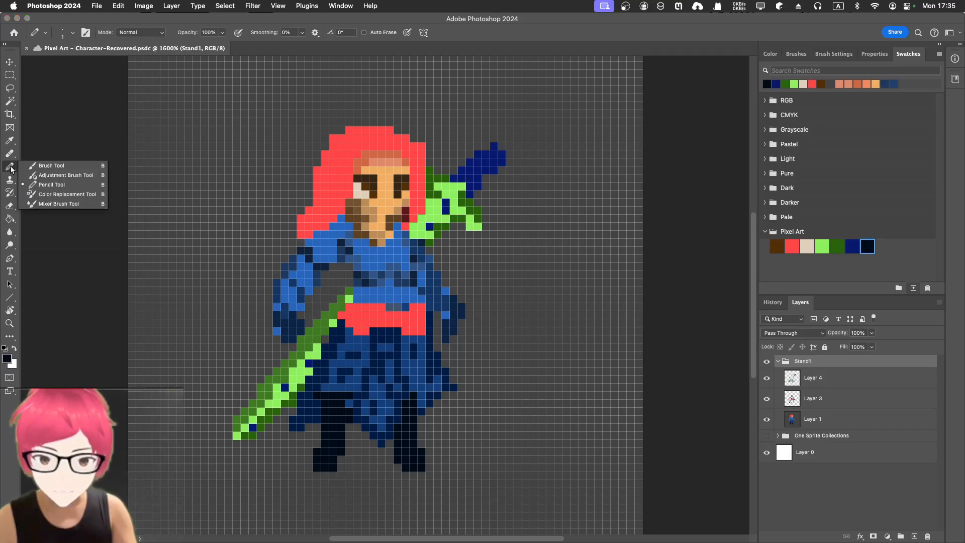
click(35, 183)
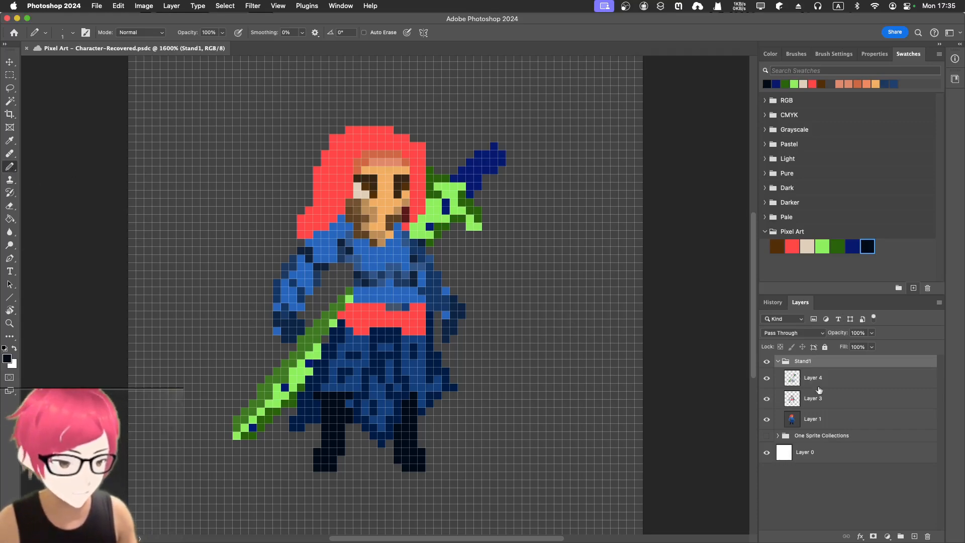
click(913, 536)
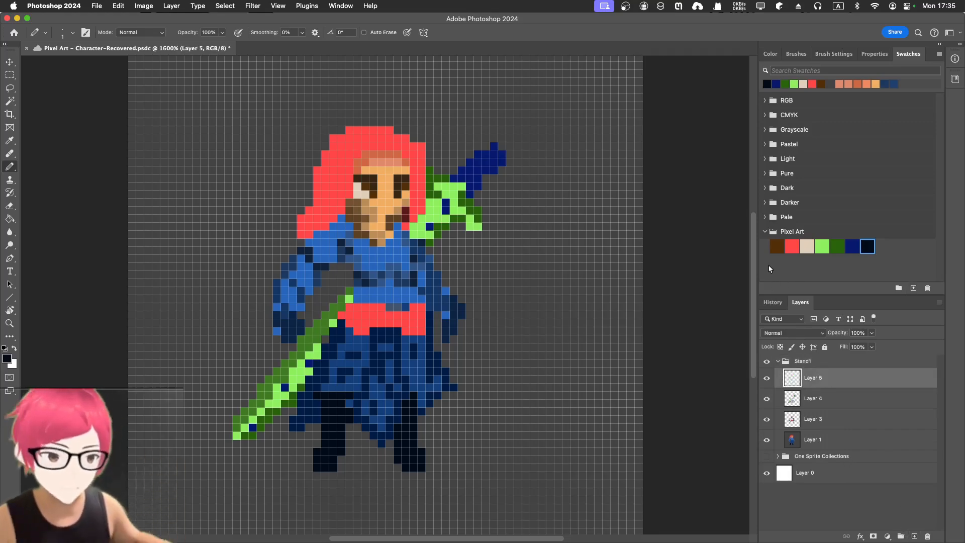
Pick the red swatch as foreground and pencil red pixels onto the character's shoulder and arm.
click(792, 243)
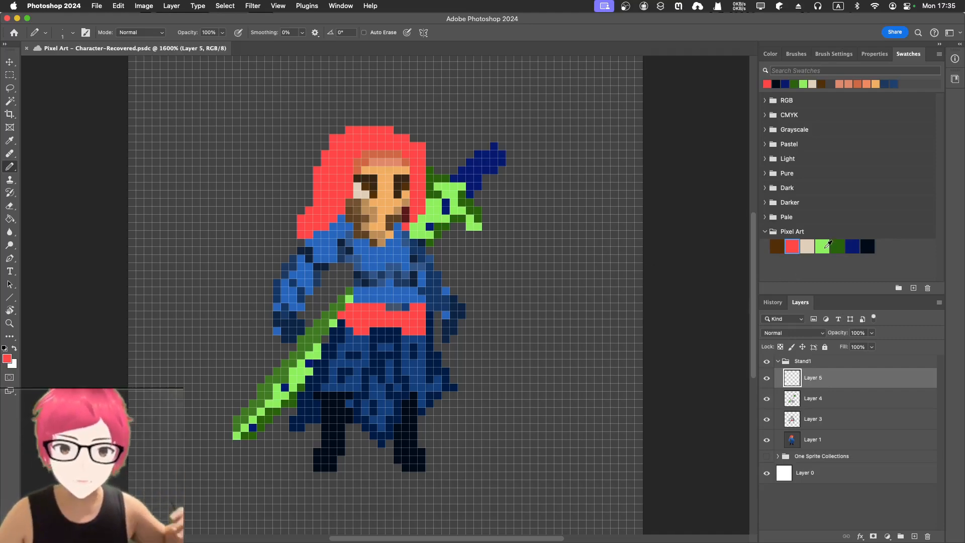
click(828, 244)
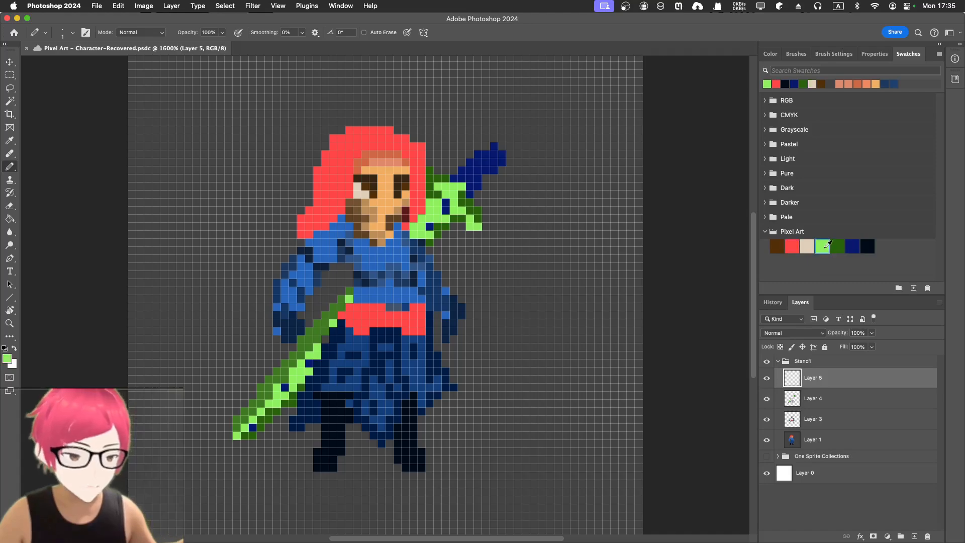
click(795, 247)
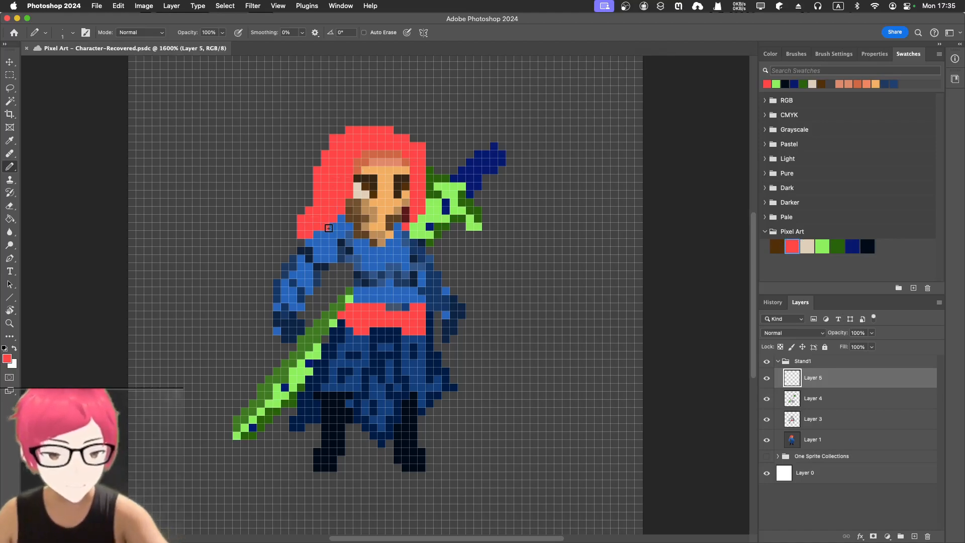
click(301, 249)
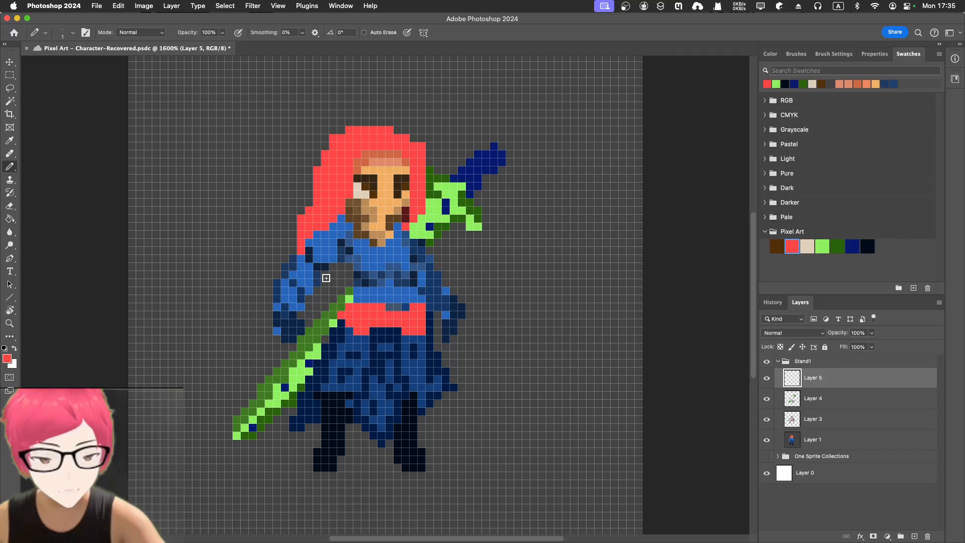
mouse_move(317, 290)
mouse_down()
mouse_move(310, 301)
mouse_move(326, 275)
mouse_move(341, 268)
mouse_move(348, 278)
mouse_up()
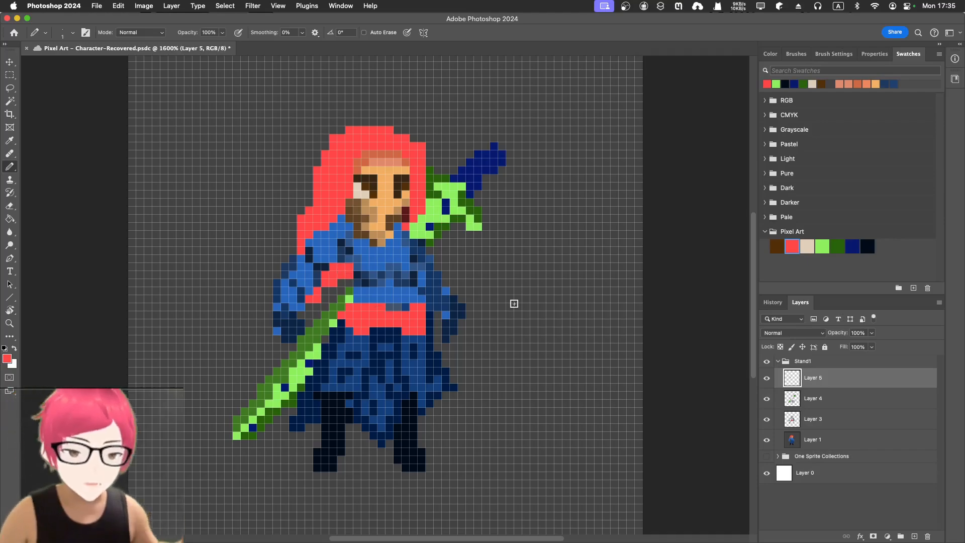
Darken the foreground red on the colour wheel to 88% saturation and 71% brightness.
click(770, 54)
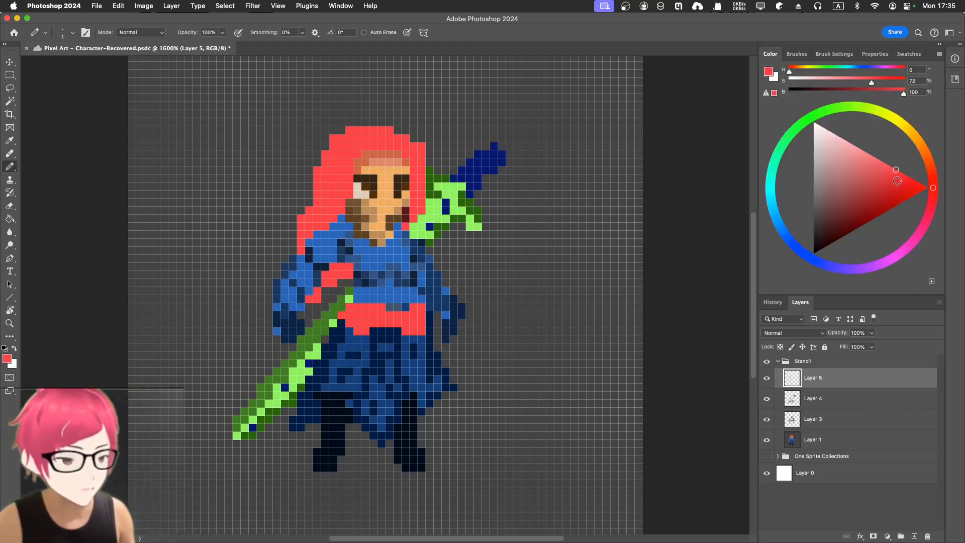
drag(896, 180, 897, 190)
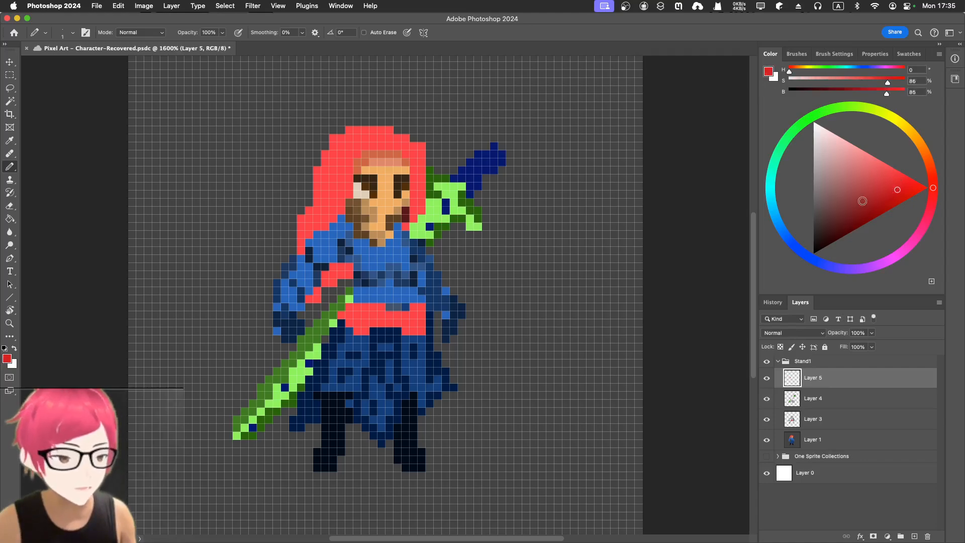
click(886, 201)
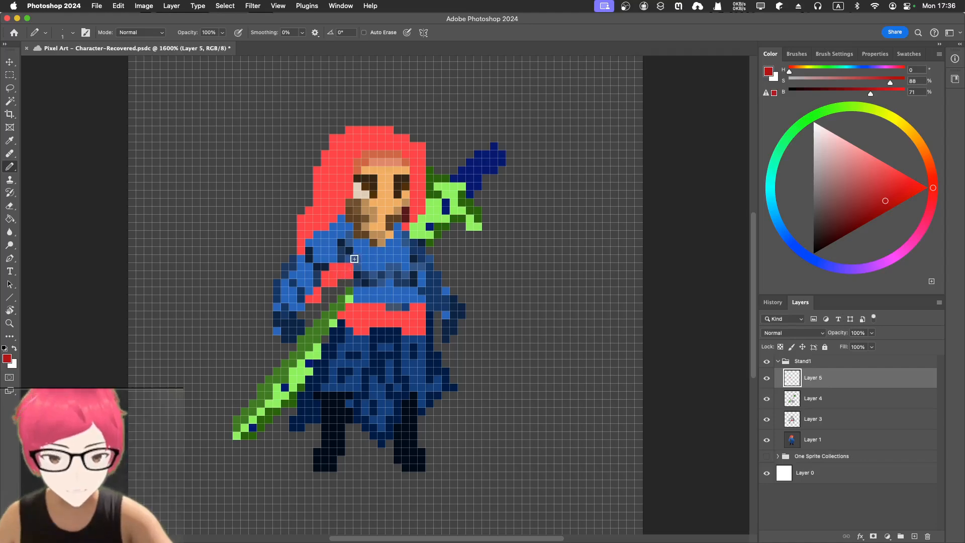
Pencil dark red shading pixels along the belt, the left side of the hair and the arm.
mouse_move(348, 317)
mouse_down()
mouse_move(364, 330)
mouse_move(421, 327)
mouse_up()
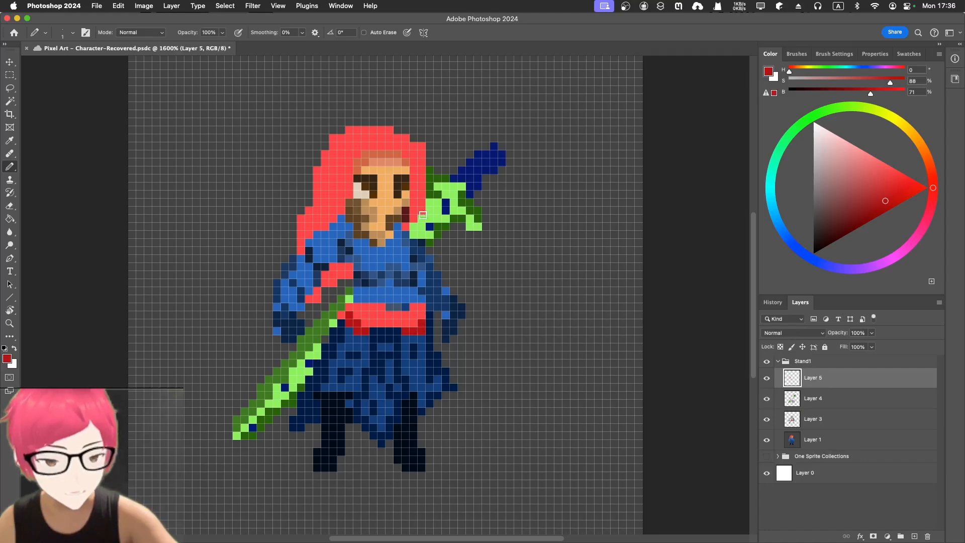
drag(413, 219, 423, 201)
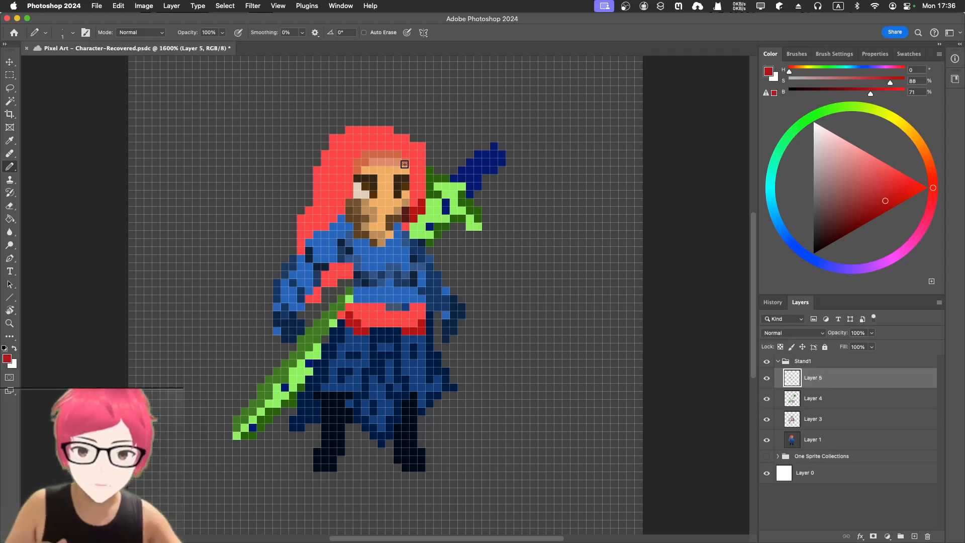
drag(348, 188, 349, 195)
click(350, 172)
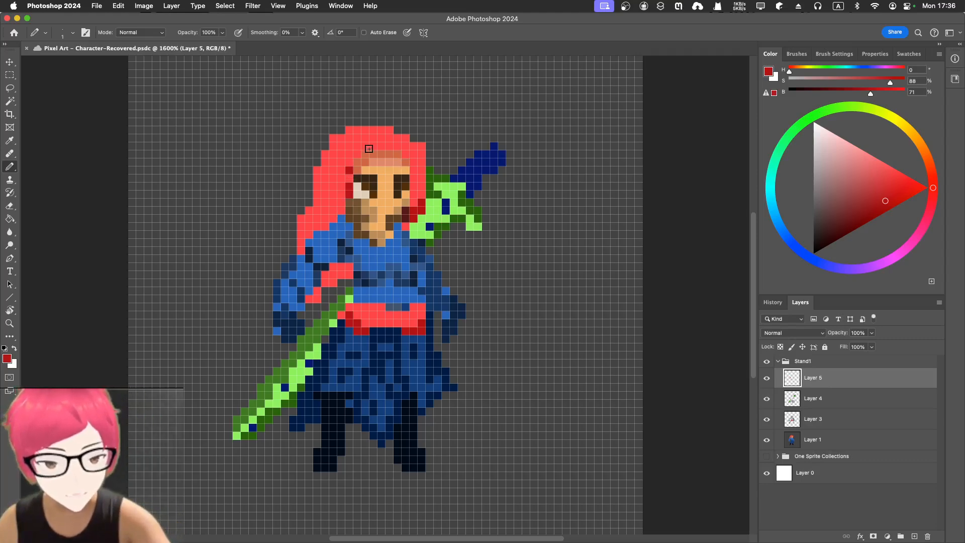
drag(369, 149, 377, 146)
click(341, 154)
click(341, 203)
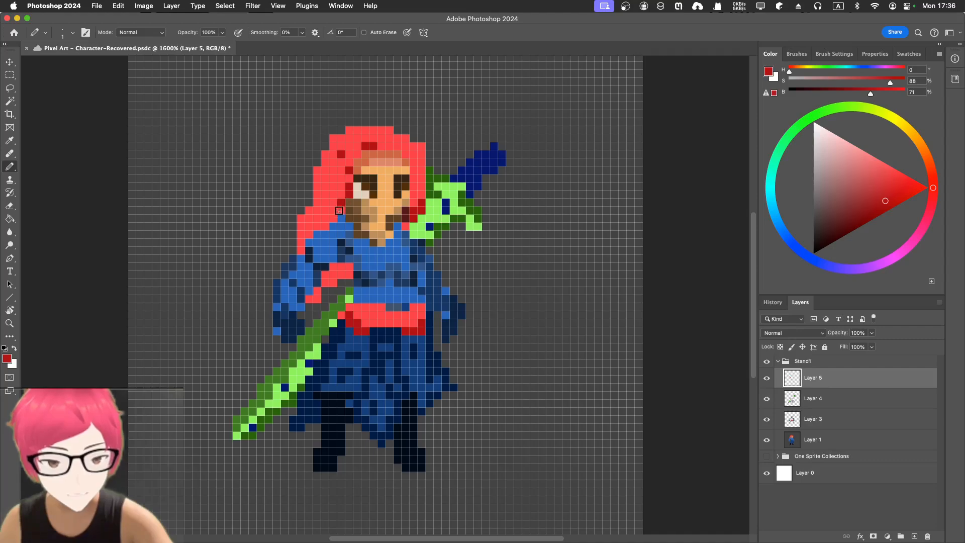
drag(339, 211, 316, 234)
click(316, 297)
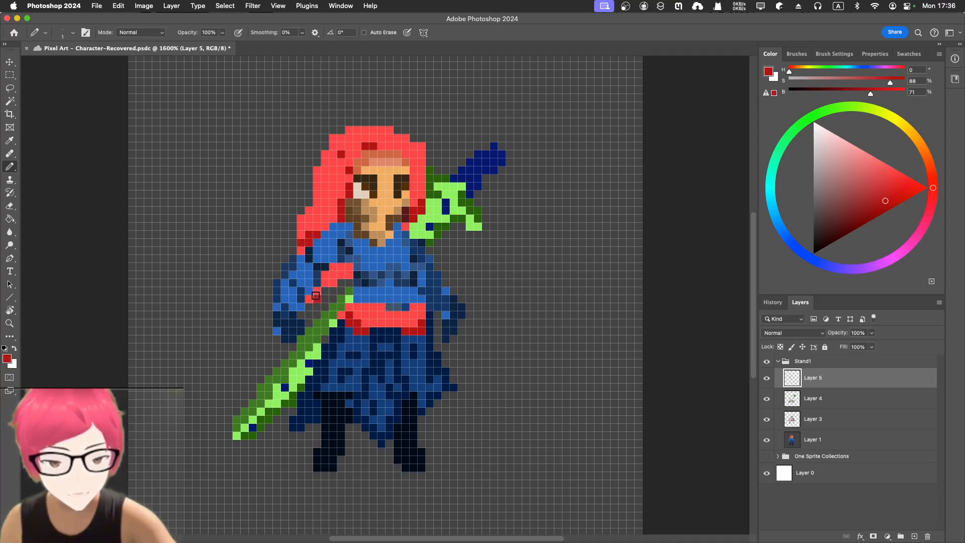
click(316, 291)
click(333, 283)
drag(341, 276, 349, 268)
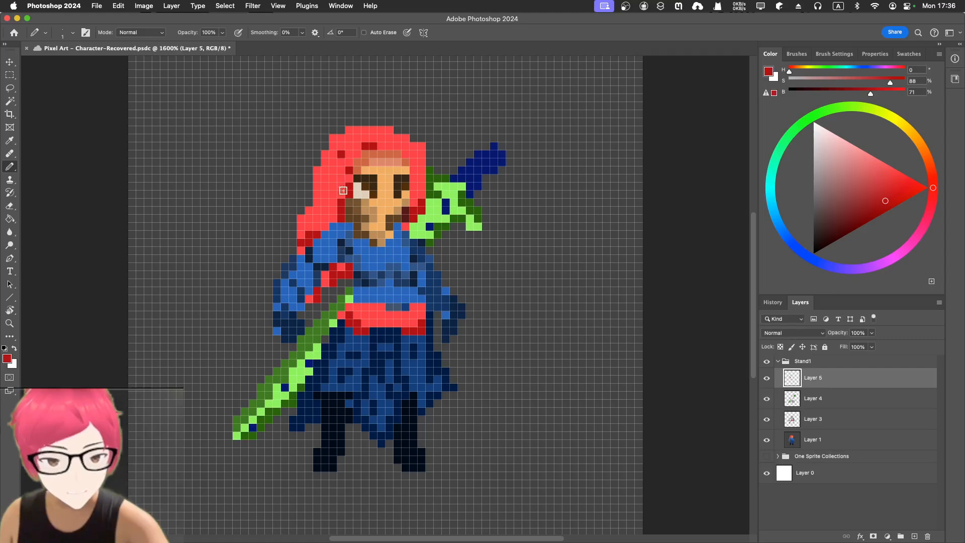
Add more dark red shading pixels along the hair's outer edges and the lower belt.
drag(333, 188, 325, 211)
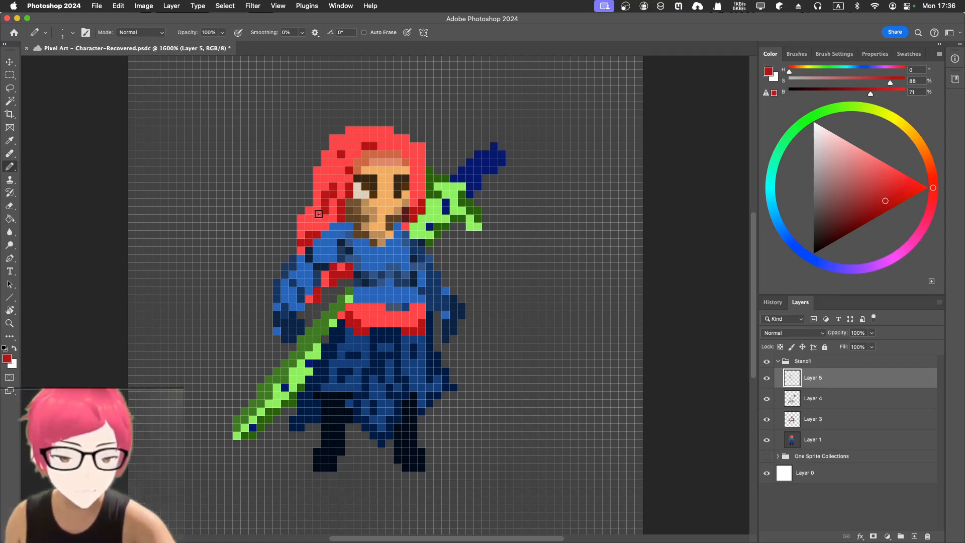
drag(342, 170, 342, 157)
click(309, 179)
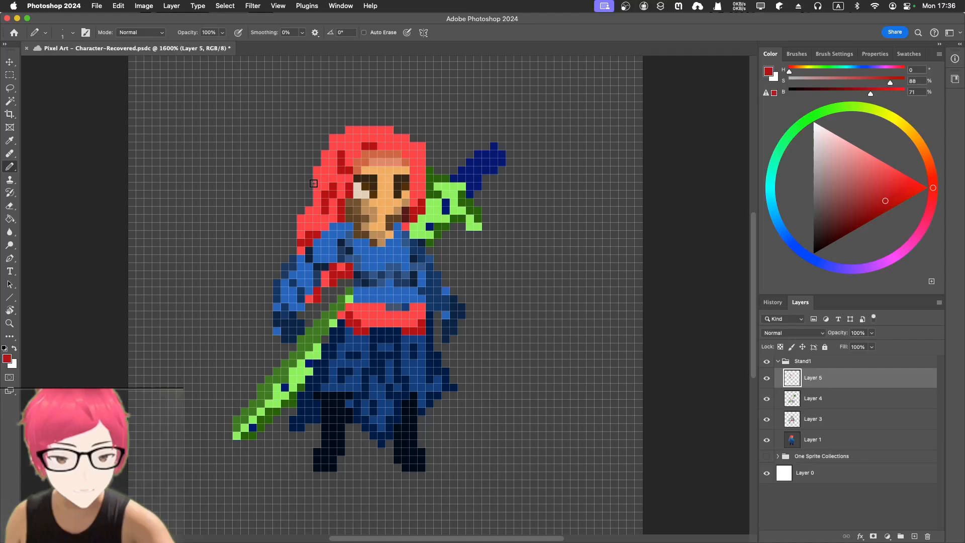
click(302, 211)
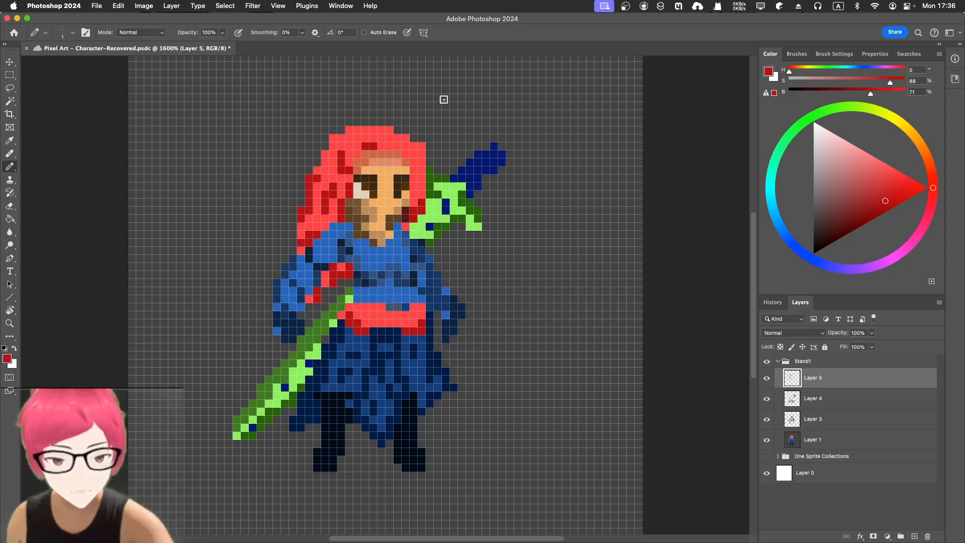
click(422, 148)
click(414, 179)
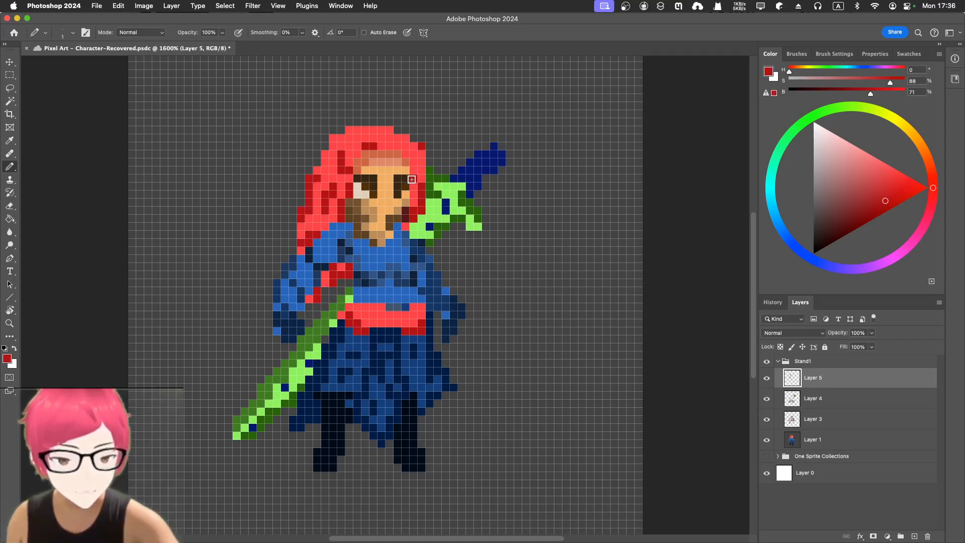
click(405, 164)
click(404, 154)
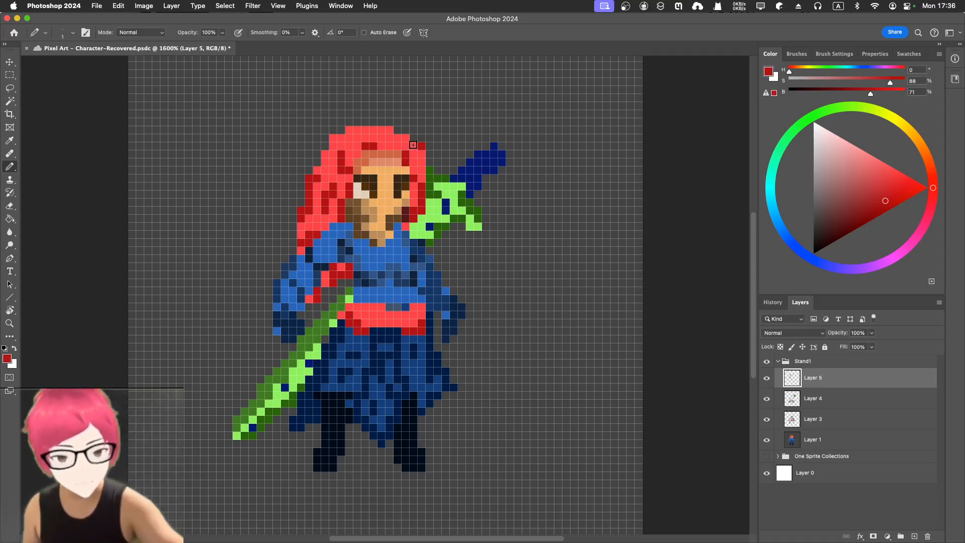
drag(375, 330, 399, 328)
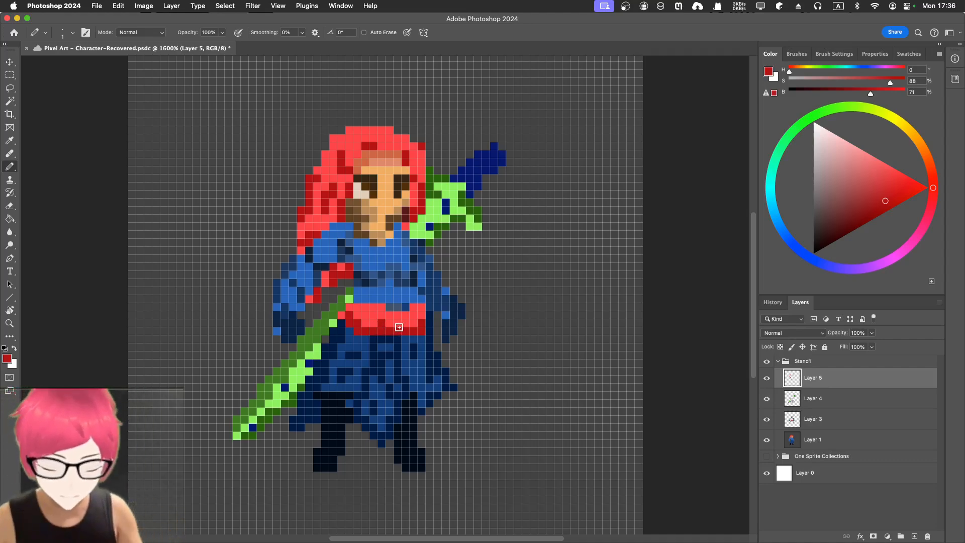
Sample the dark red shading colour with the Eyedropper and add it as a swatch in the Pixel Art group.
key(i)
click(390, 329)
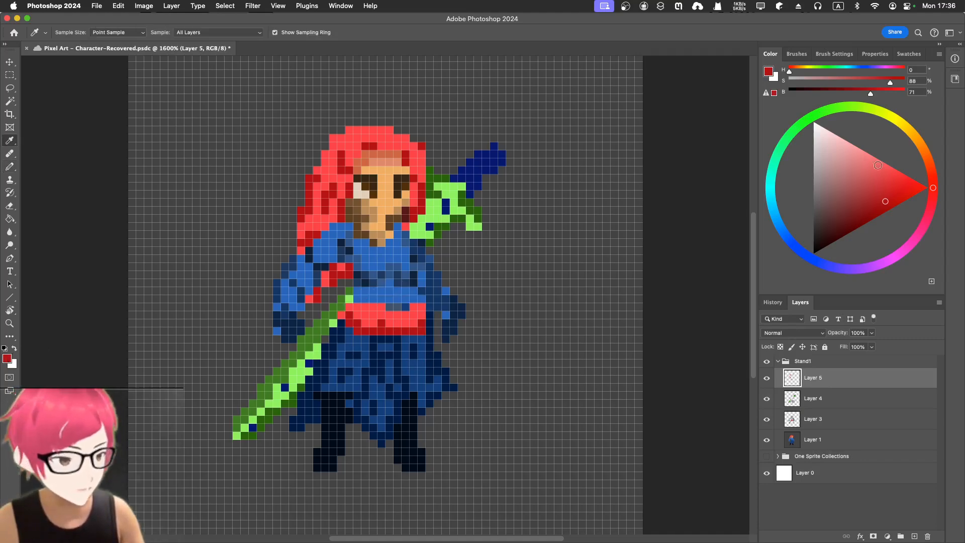
click(908, 54)
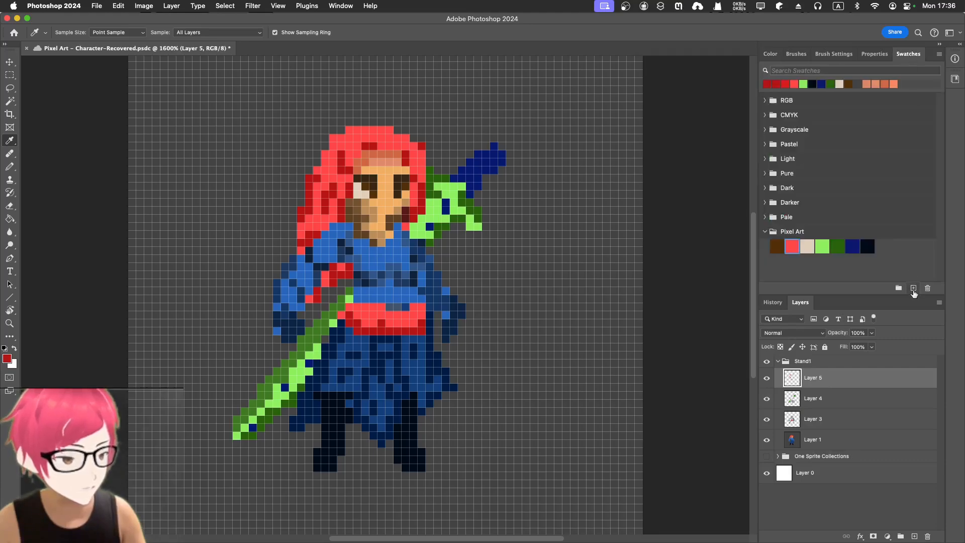
click(914, 288)
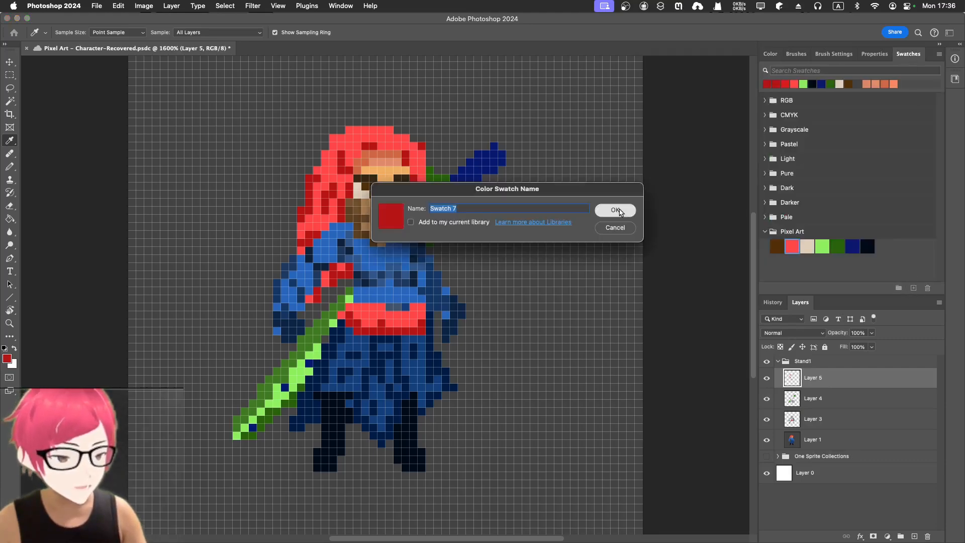
click(616, 210)
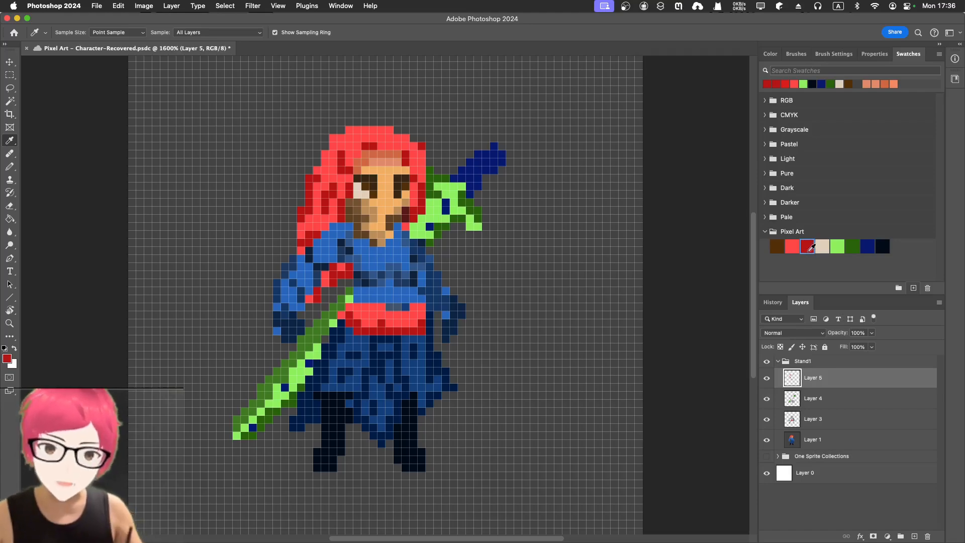